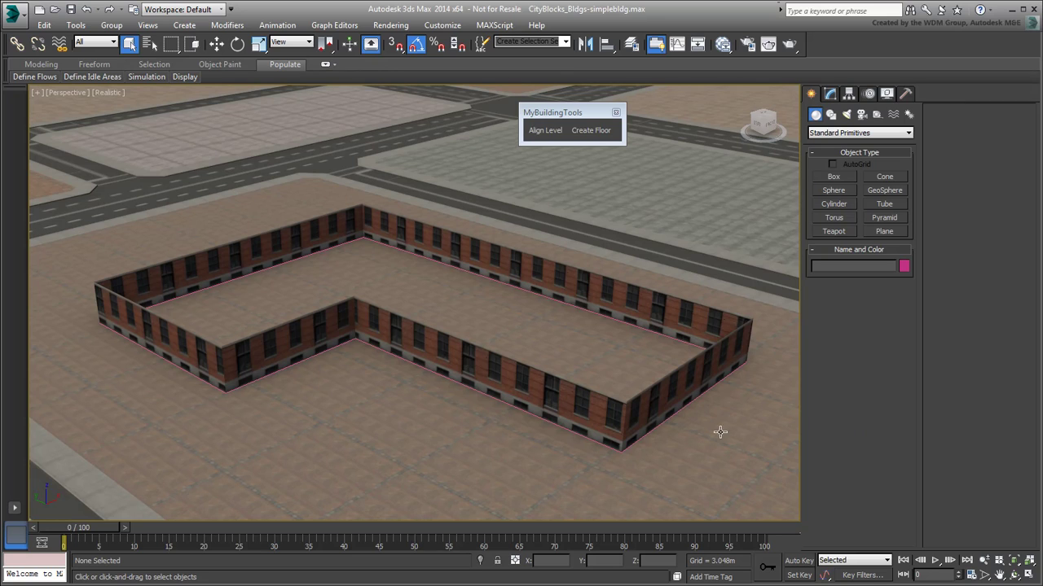
Select the brick ground-floor walls of the L-shaped building.
click(480, 393)
click(480, 396)
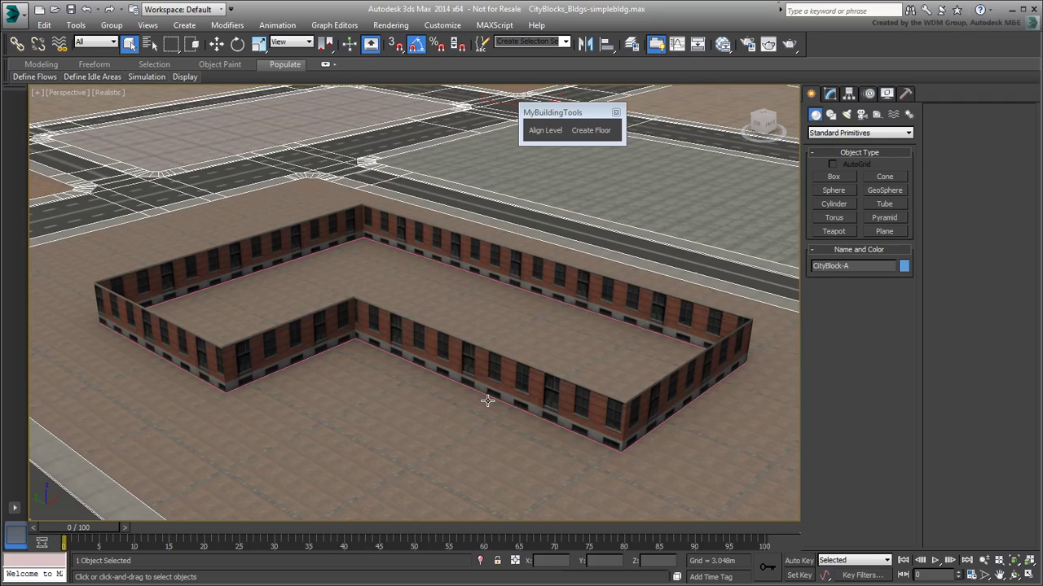
click(489, 372)
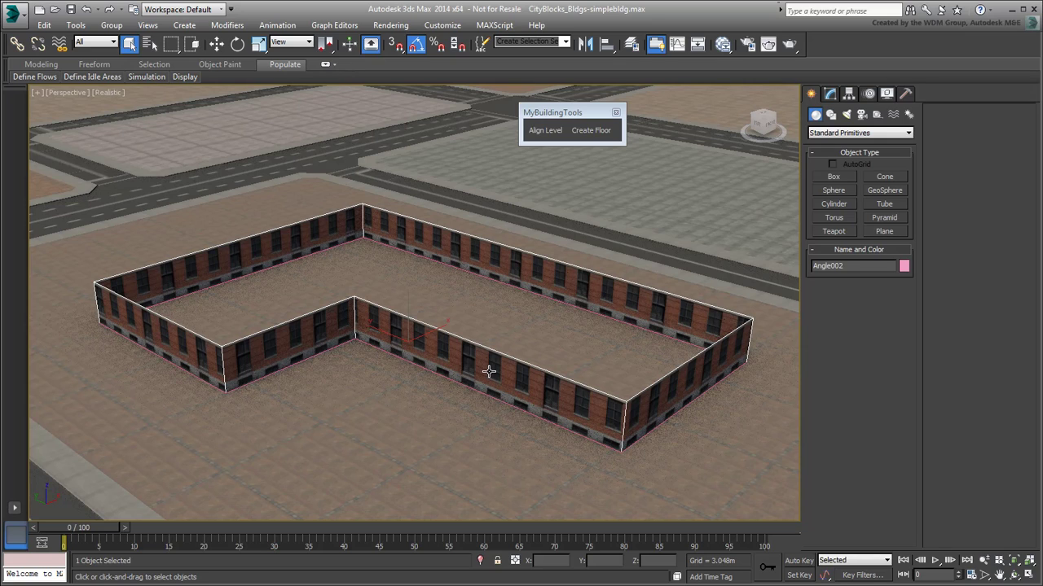
Write the script line "select $.parent" in the macro recorder area of the MAXScript Listener.
right_click(47, 561)
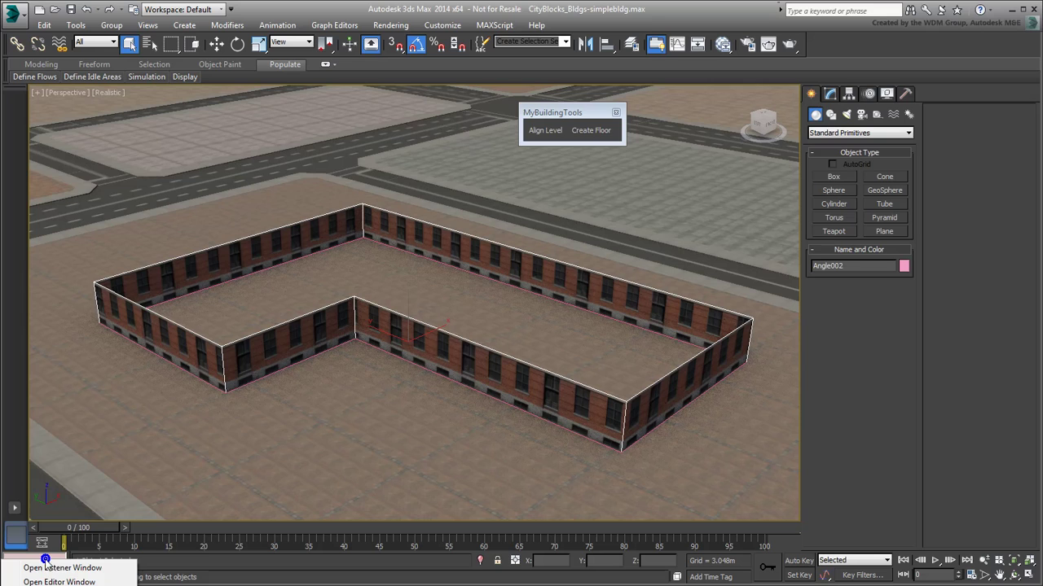
click(71, 567)
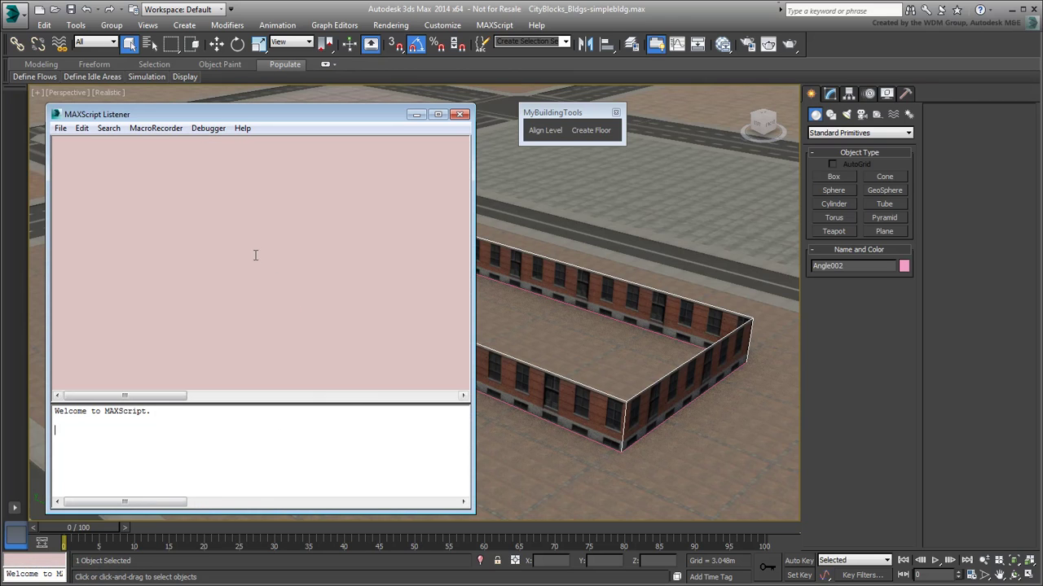
text(select $)
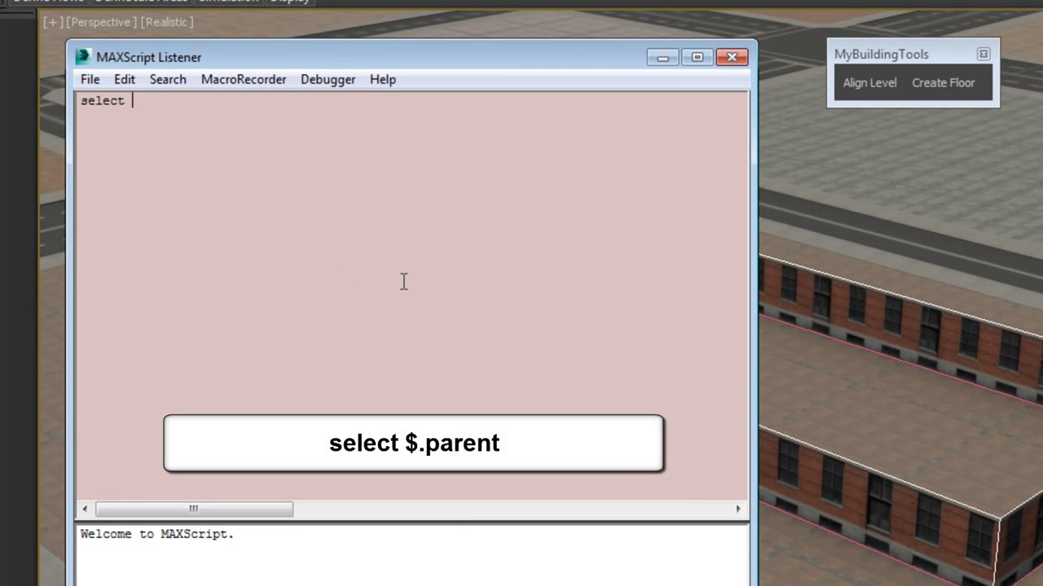
text(.parent)
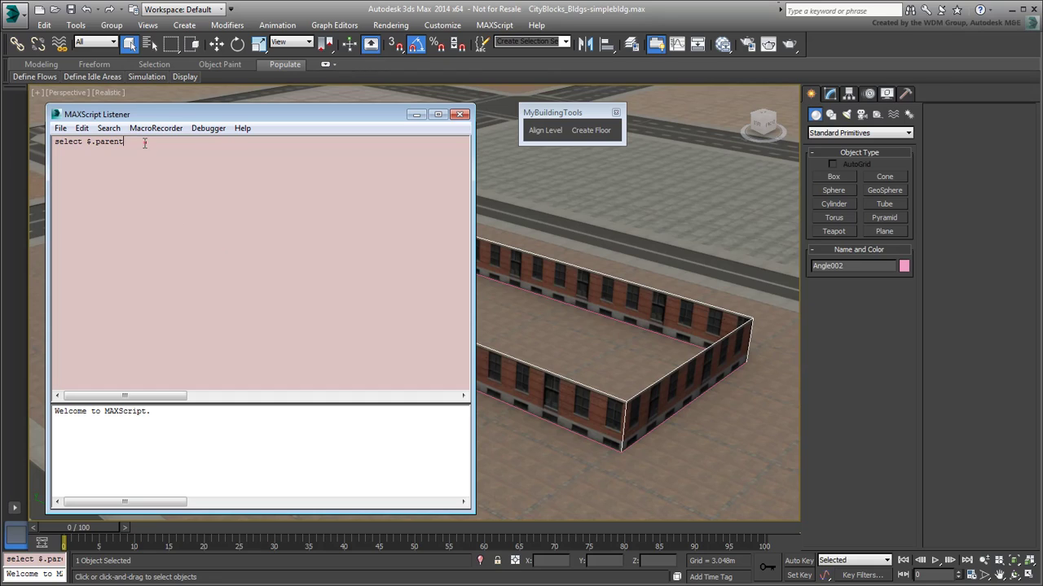
Add the script line to the MyBuildingTools toolbar as a text button labelled "Select Parent", then widen the toolbar to fit the full label.
drag(101, 145, 624, 132)
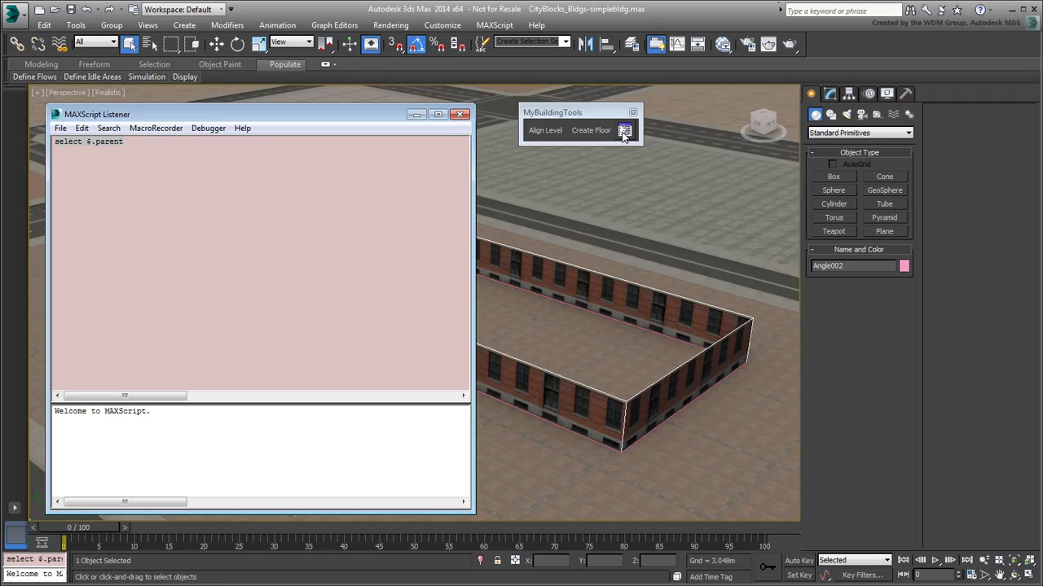
right_click(624, 132)
click(675, 138)
click(394, 268)
click(514, 267)
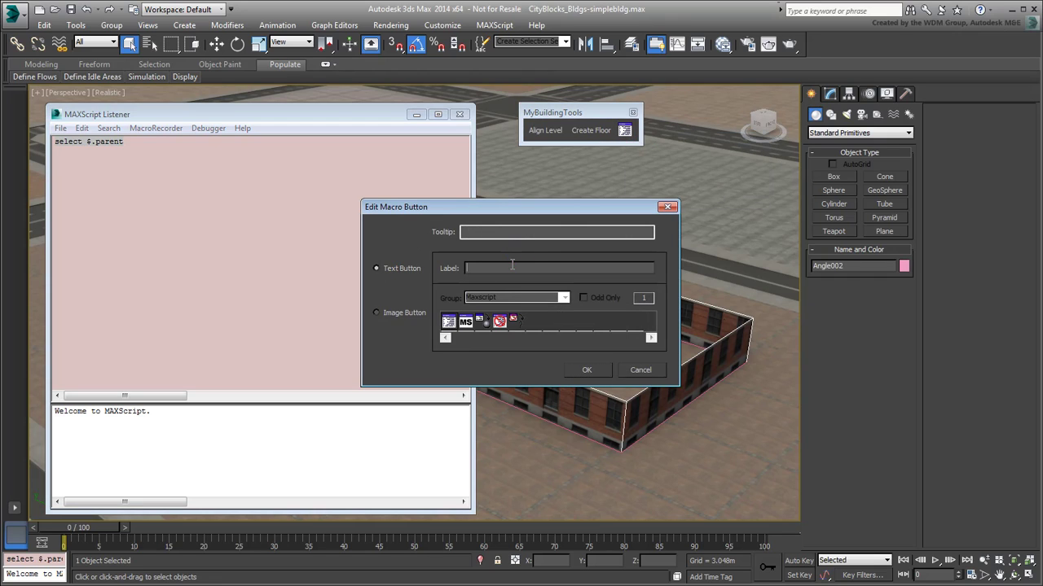
text(Select Parent)
click(587, 370)
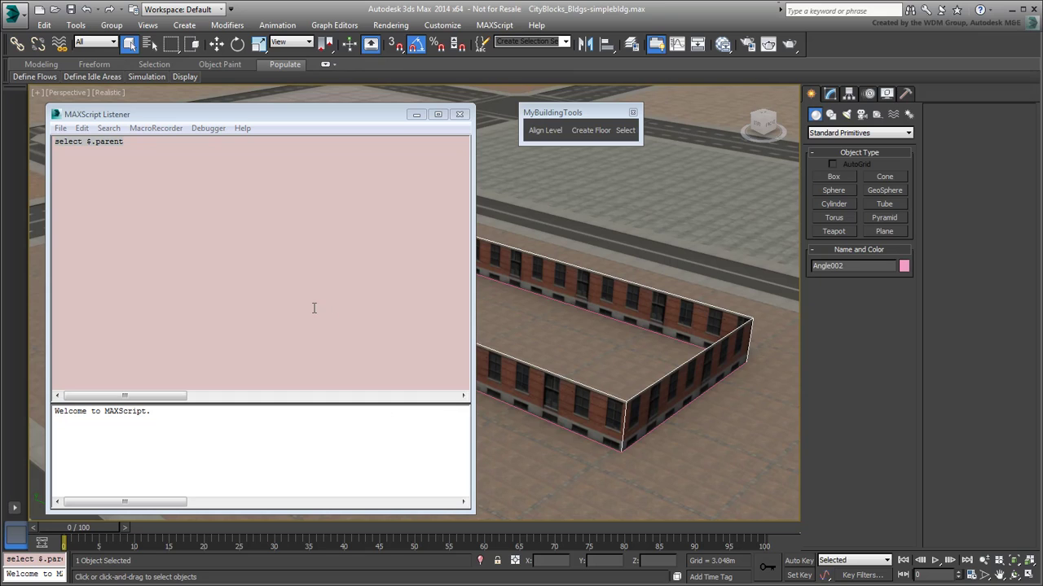
click(460, 115)
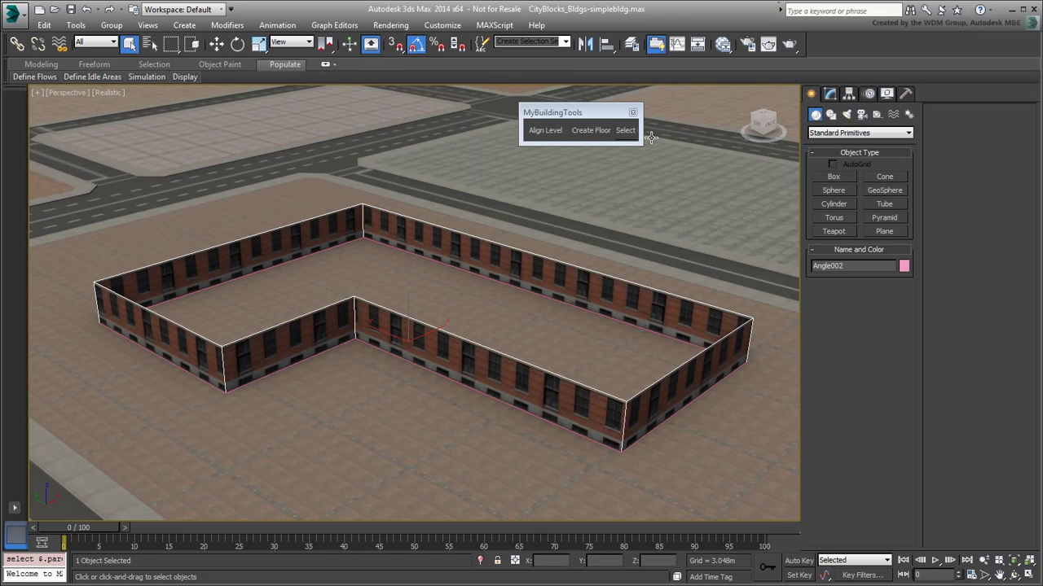
drag(642, 131, 676, 130)
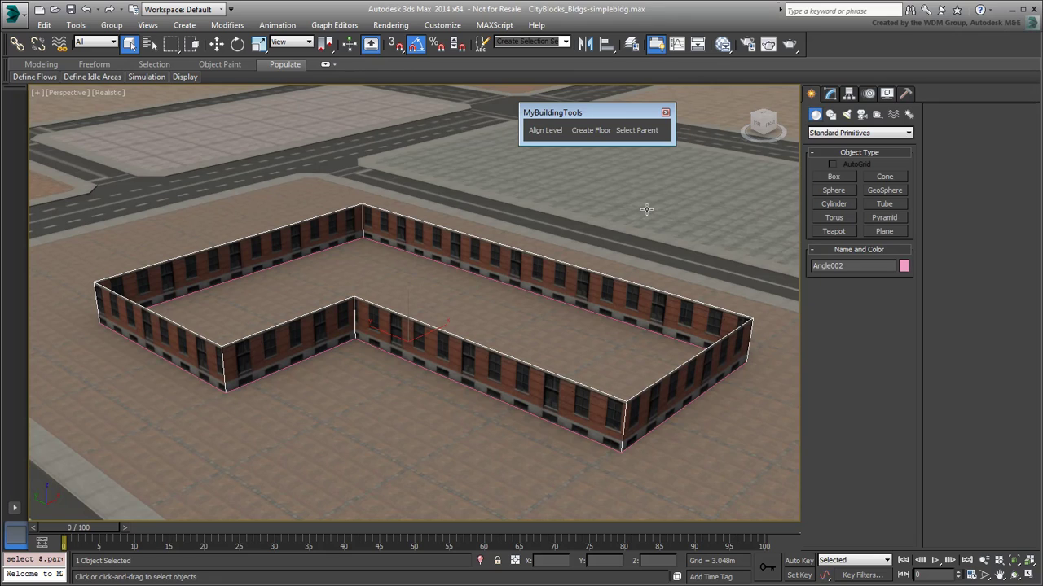
Create a new floor from the brick walls' parent outline, raise it and align it onto the top of the brick level.
click(638, 132)
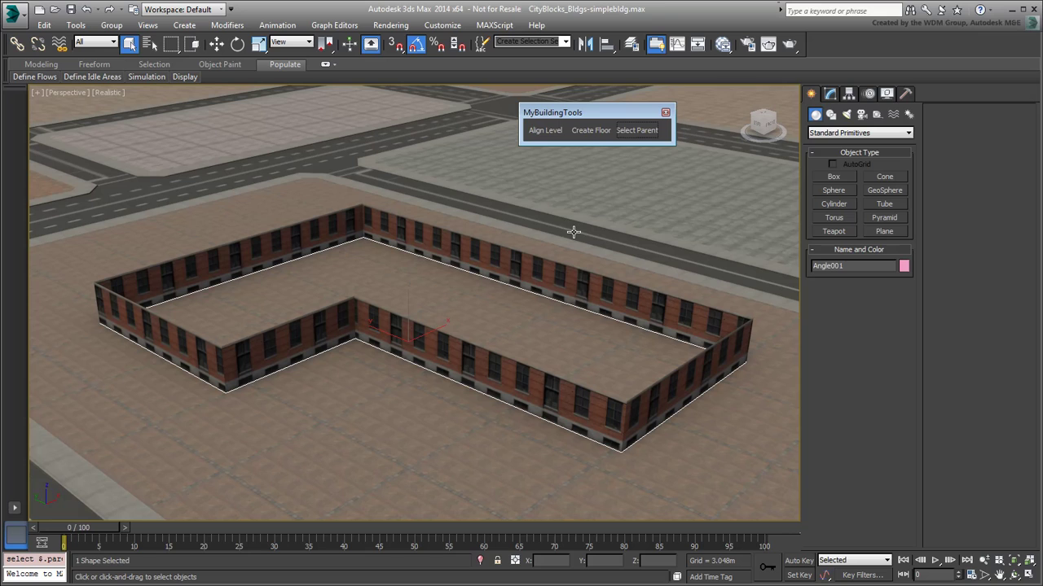
click(593, 132)
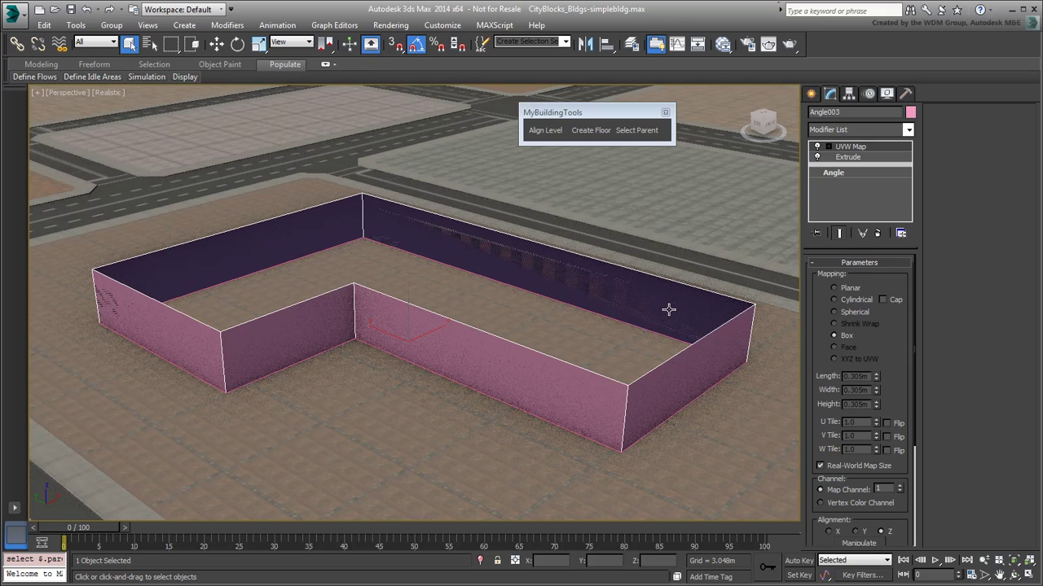
right_click(414, 316)
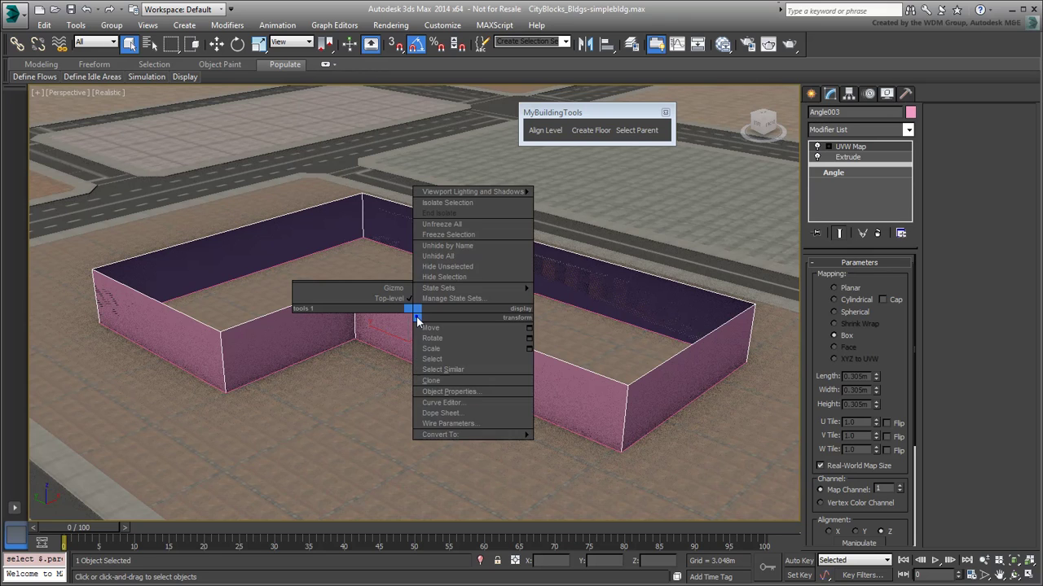
click(417, 320)
drag(415, 316, 413, 180)
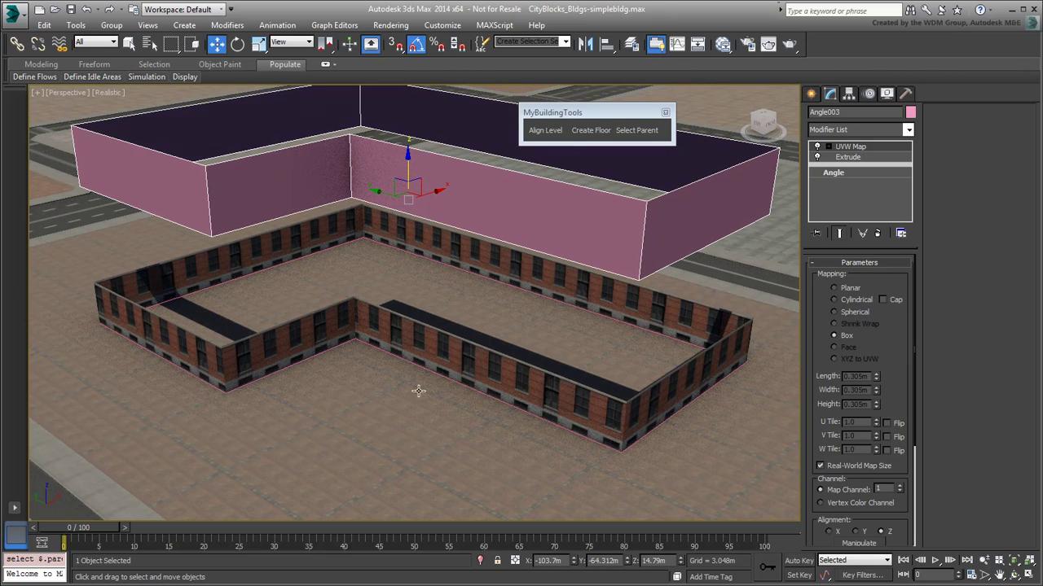
click(550, 130)
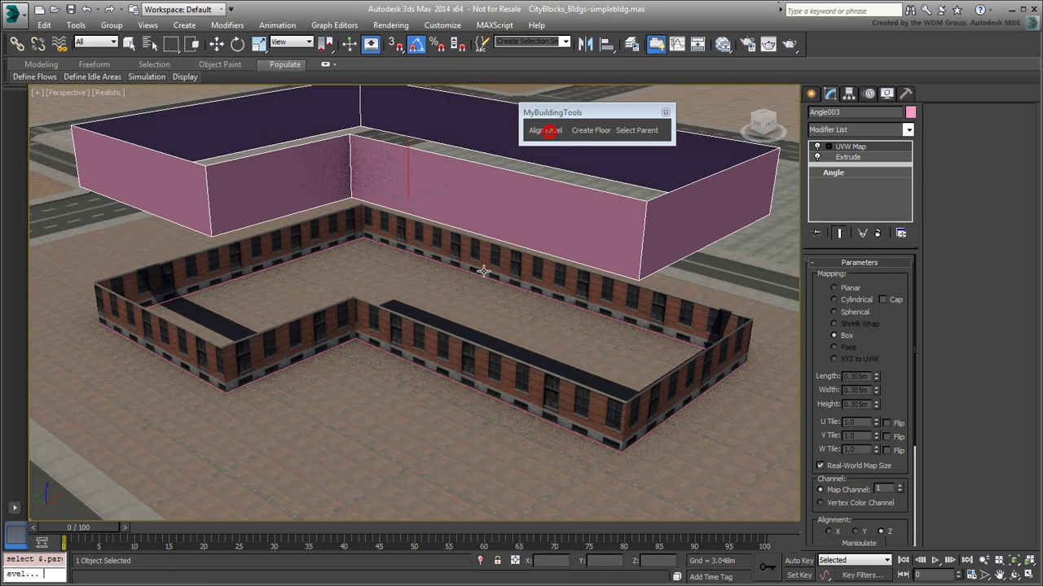
click(458, 356)
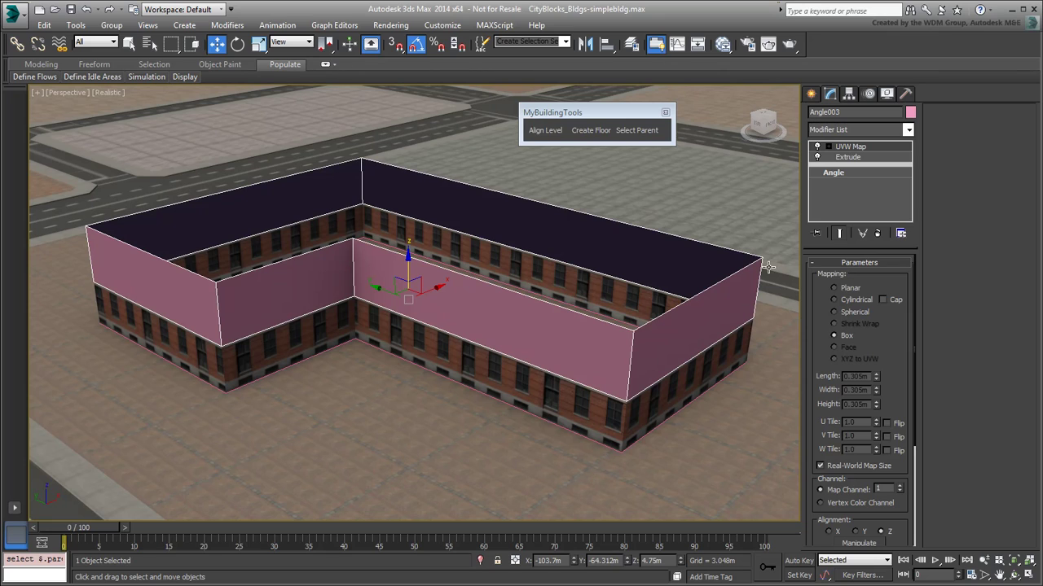
Add an Arch & Design material to the Buildings view with bitmap OLD_BRK001_L2_W9xH6.24_DIF.jpg as its Diffuse Color Map.
click(723, 44)
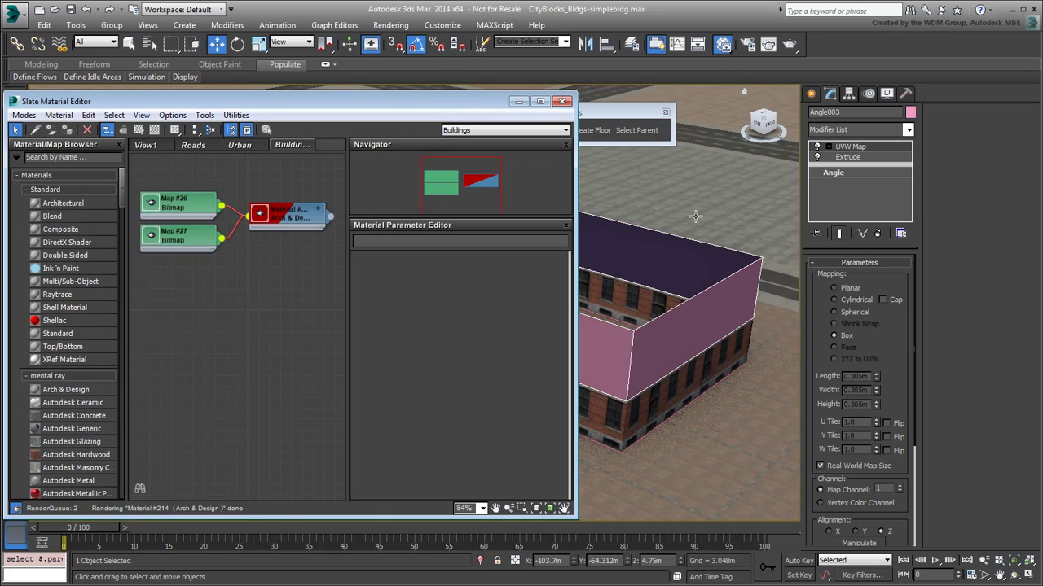
drag(69, 389, 221, 318)
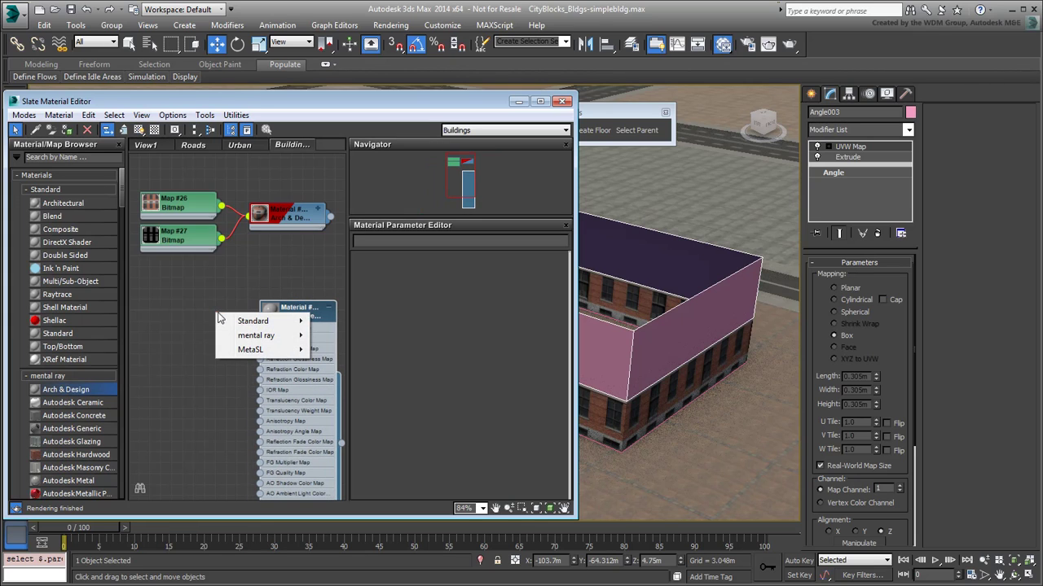
mouse_move(241, 322)
click(326, 215)
scroll(479, 221, down, 10)
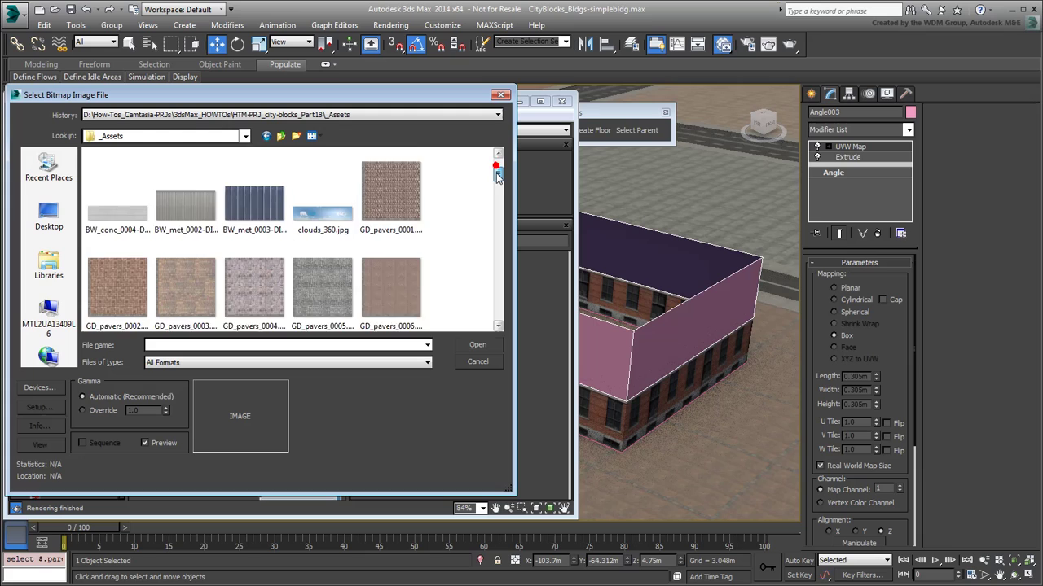
click(191, 242)
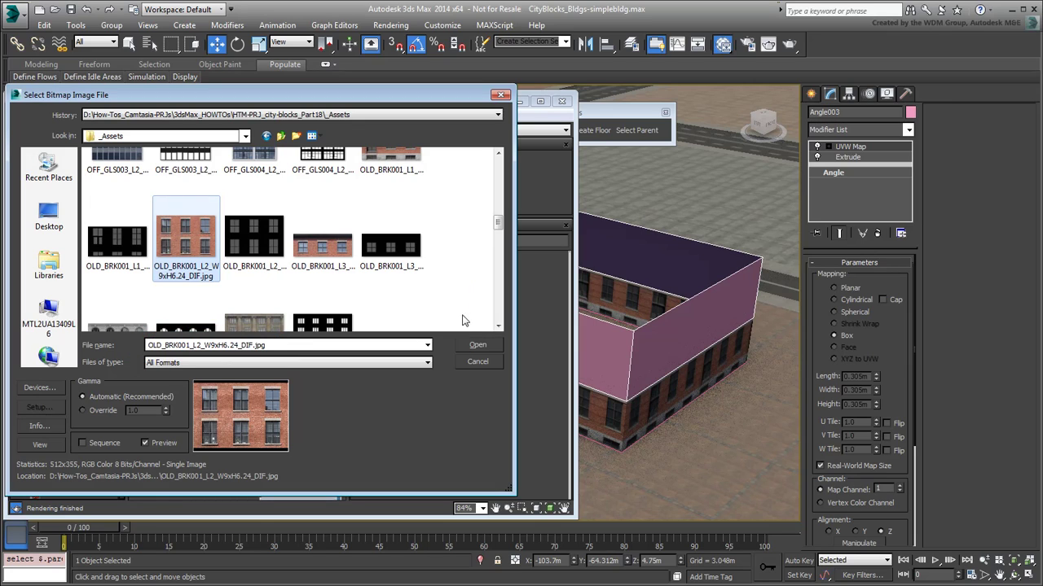
click(469, 345)
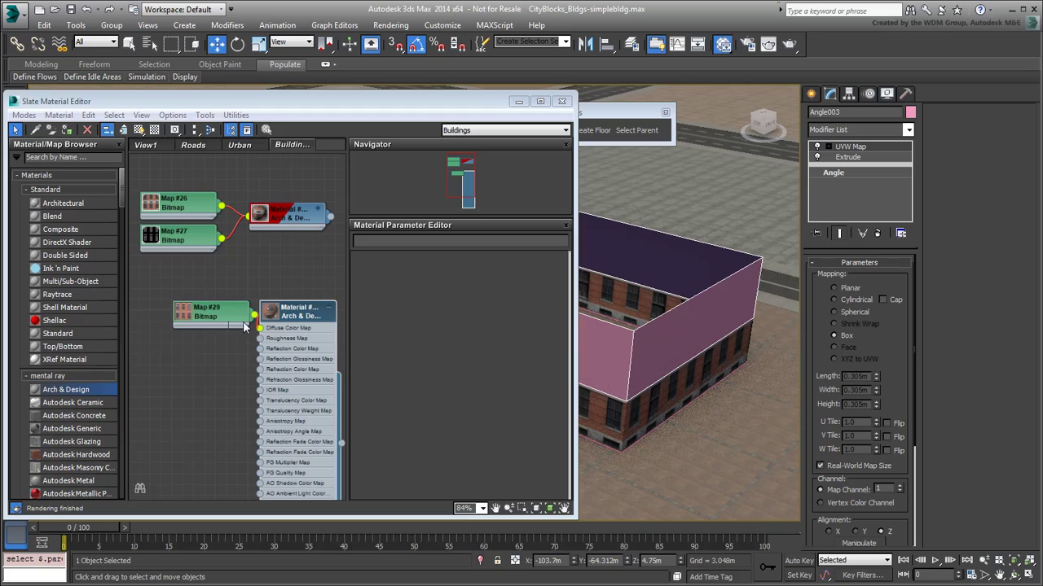
drag(244, 326, 209, 325)
Use real-world scale for the diffuse bitmap and set its size to 9 m wide by 6.24 m high.
double_click(186, 319)
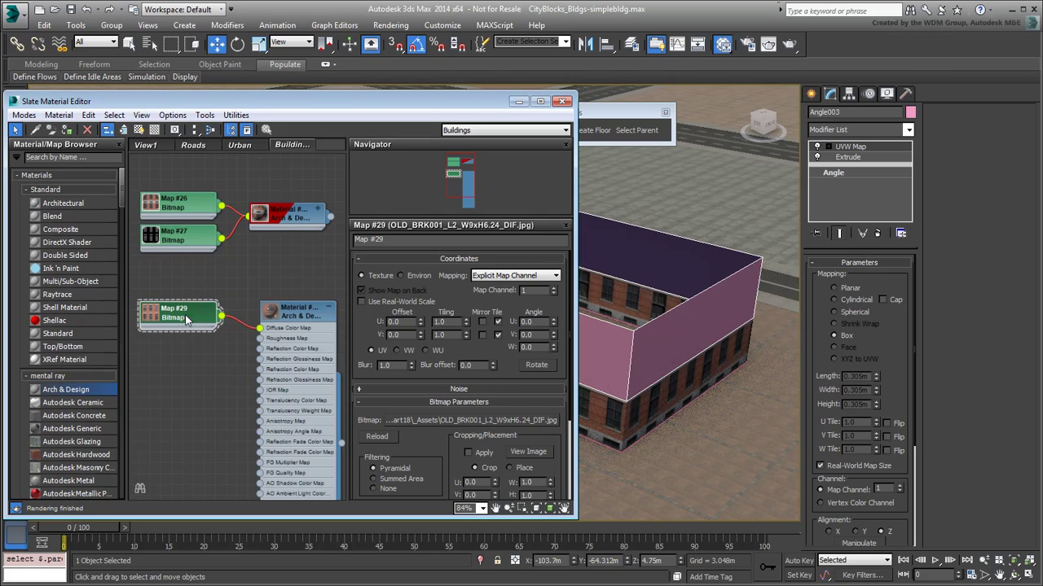
click(362, 301)
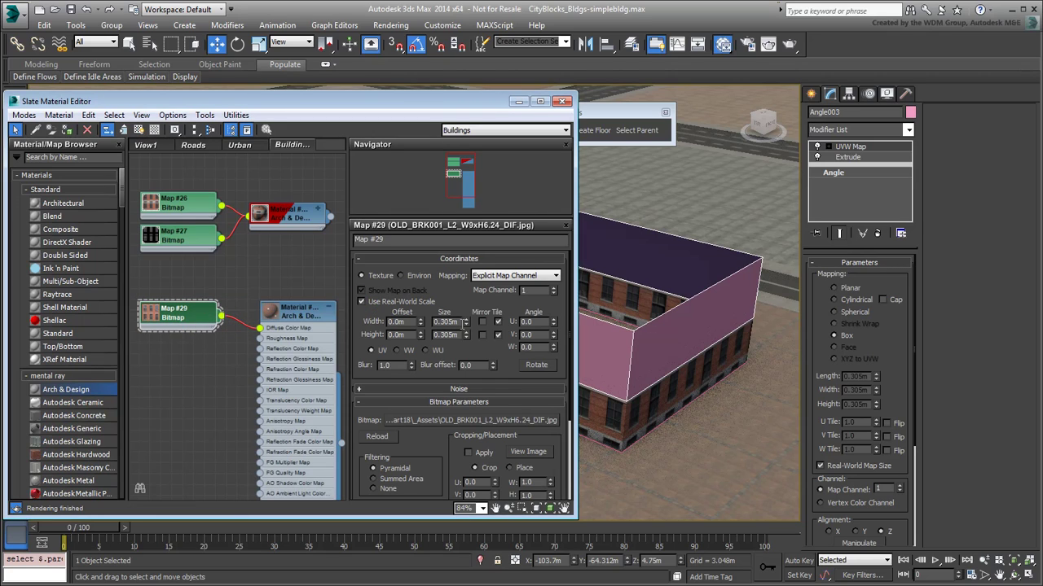
double_click(448, 322)
text(9)
key(Tab)
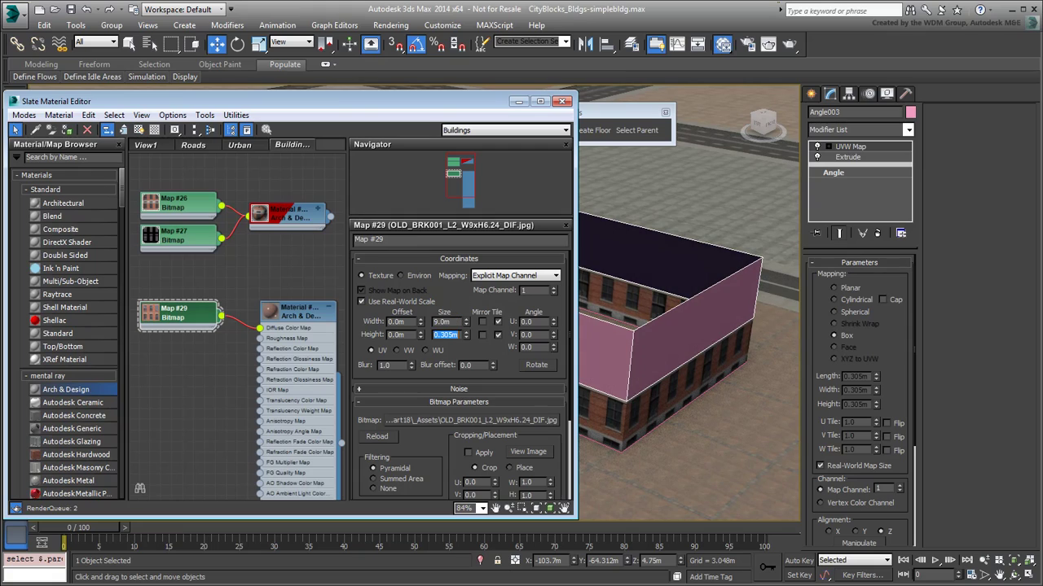
text(6.24)
key(Return)
Set the Extrude amount of the new upper floor to 6.24 m.
click(860, 158)
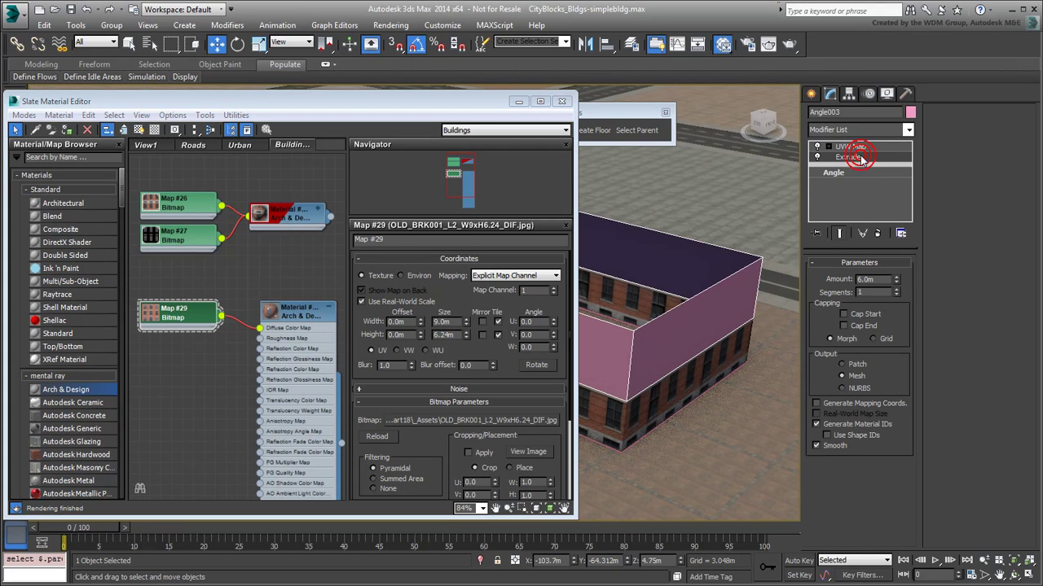
double_click(872, 280)
text(6.24)
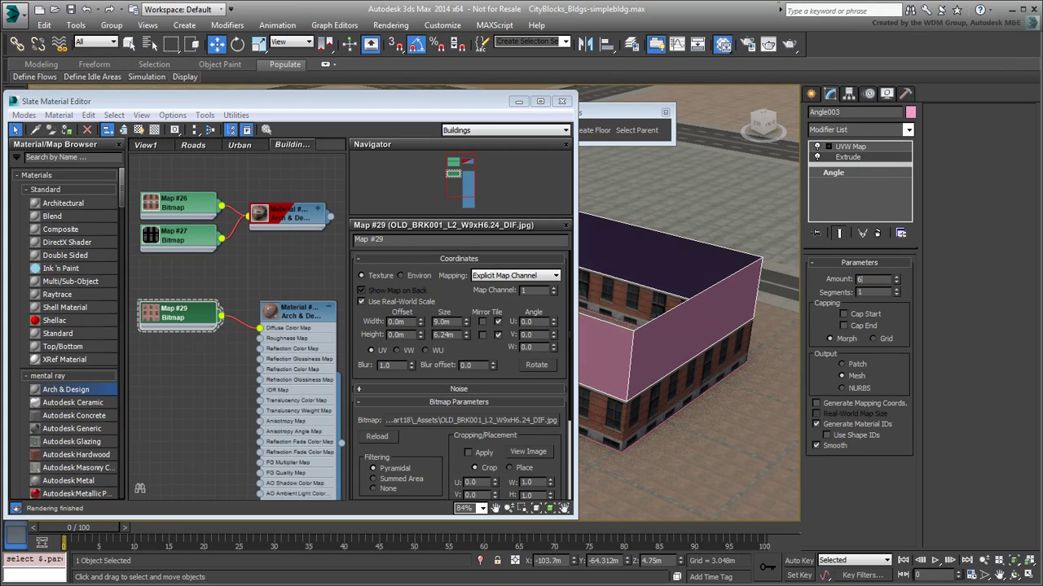
key(Return)
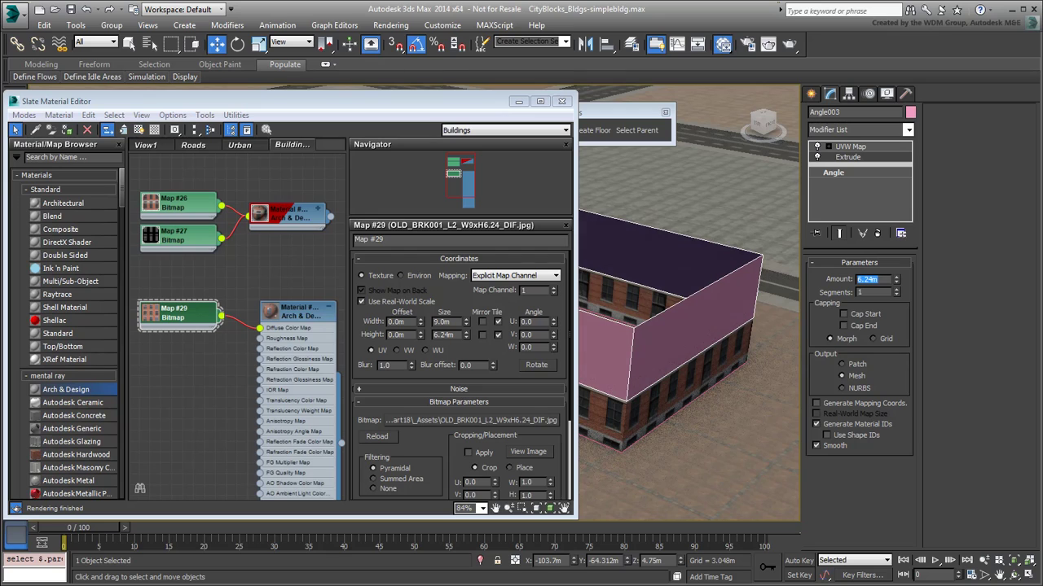
Connect bitmap OLD_BRK001_L2_W9xH6.24_REF.jpg to the new material's Reflection Color Map and place its node below the diffuse map.
drag(259, 349, 225, 377)
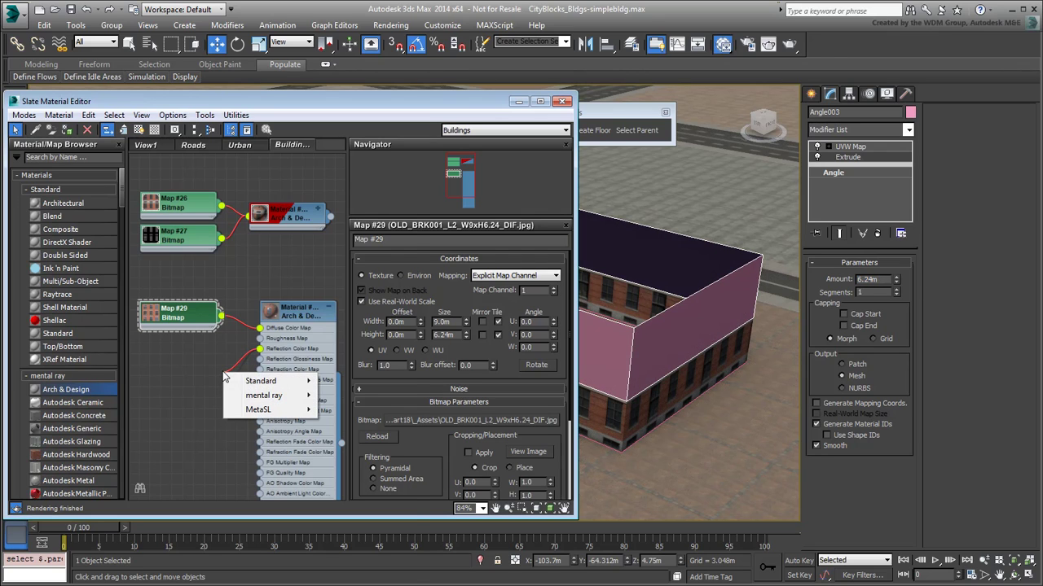
mouse_move(261, 380)
click(343, 215)
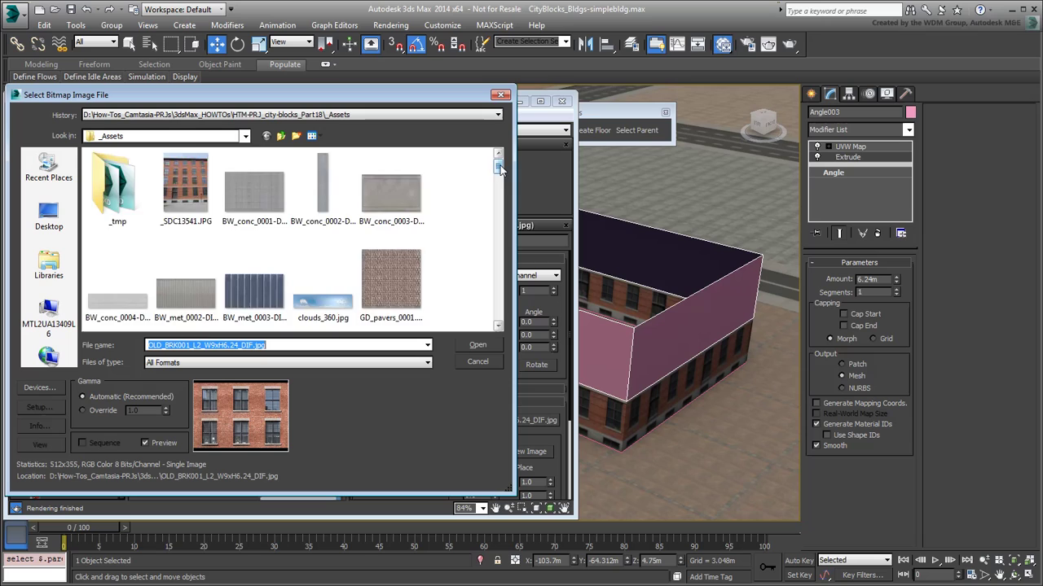
drag(500, 169, 498, 220)
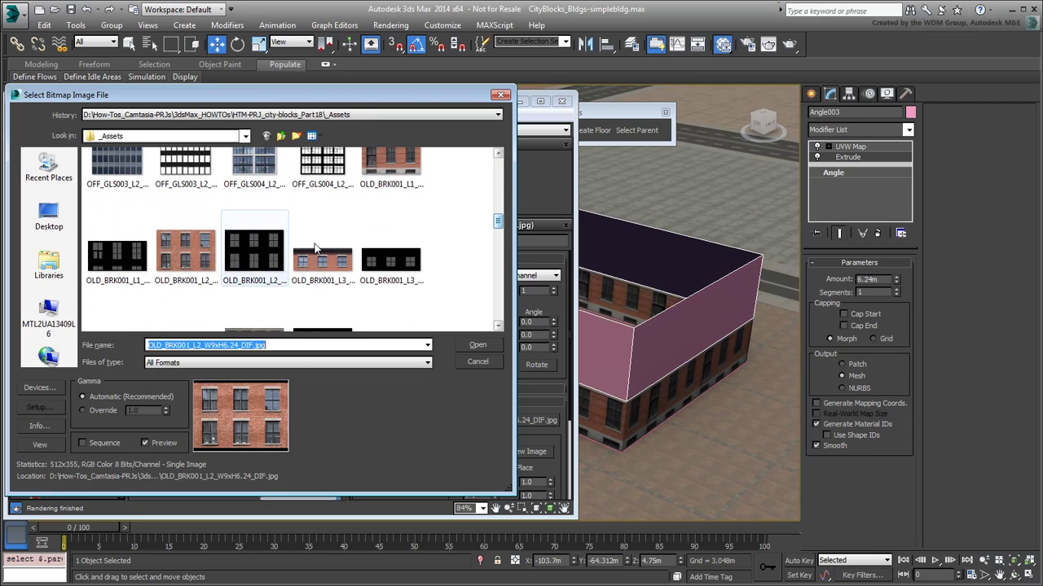
click(242, 259)
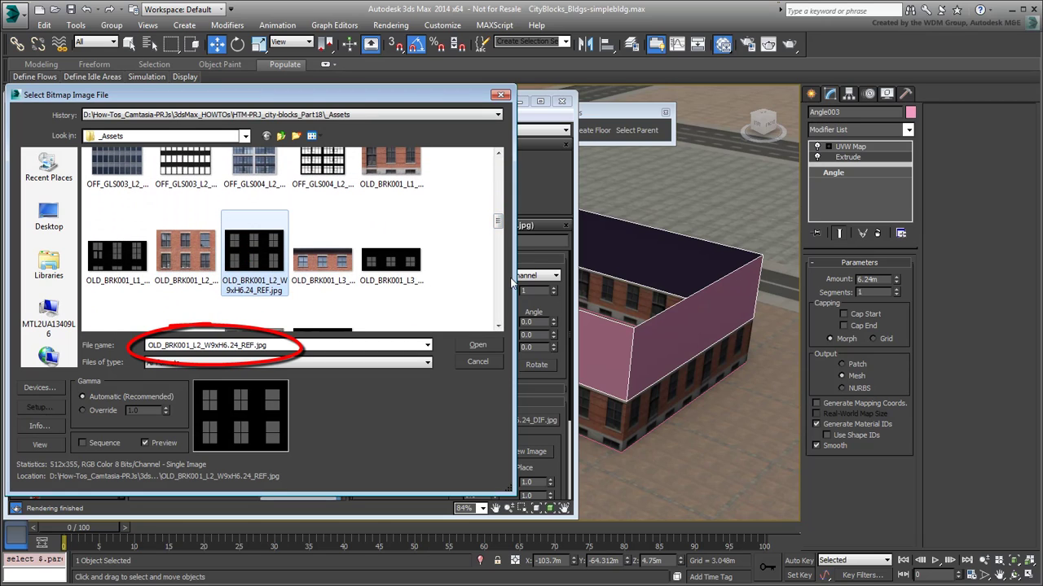
click(476, 346)
drag(230, 374, 179, 373)
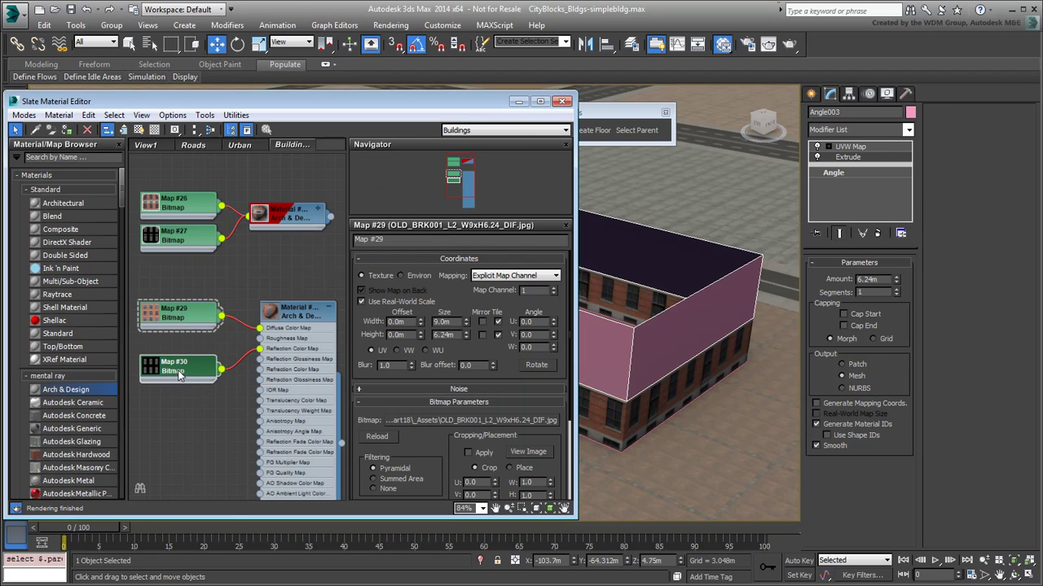
Set the reflection bitmap to real-world scale at 9 m wide by 6.24 m high, then show the brick material on the upper floor.
click(180, 373)
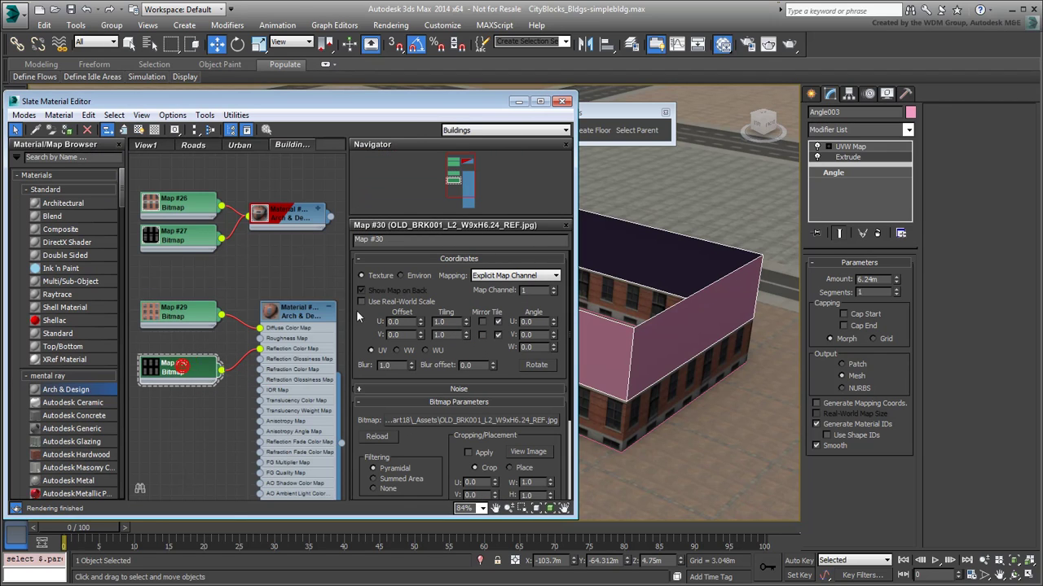
double_click(445, 321)
text(9)
key(Tab)
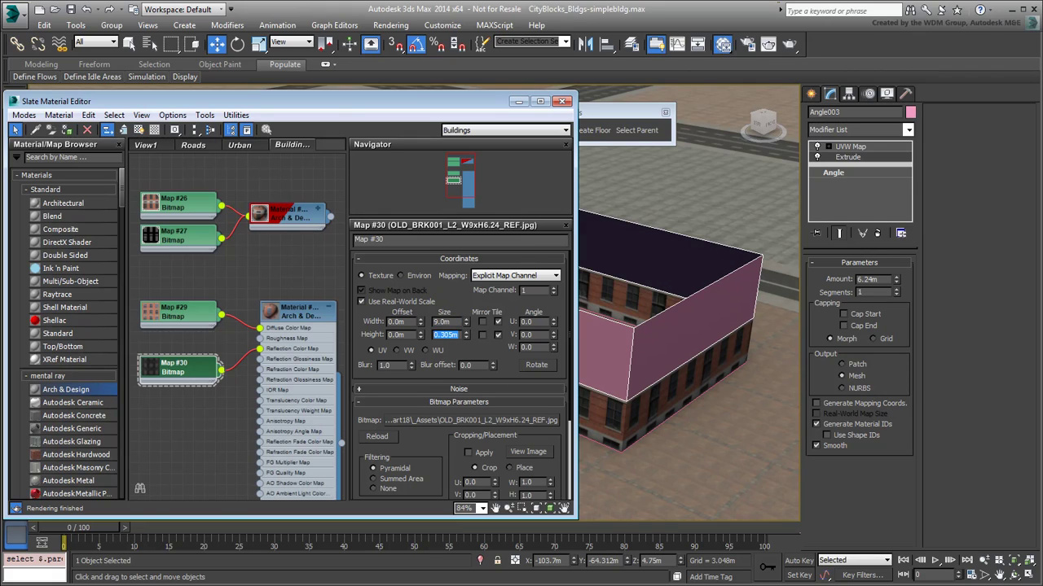
text(6.24)
key(Return)
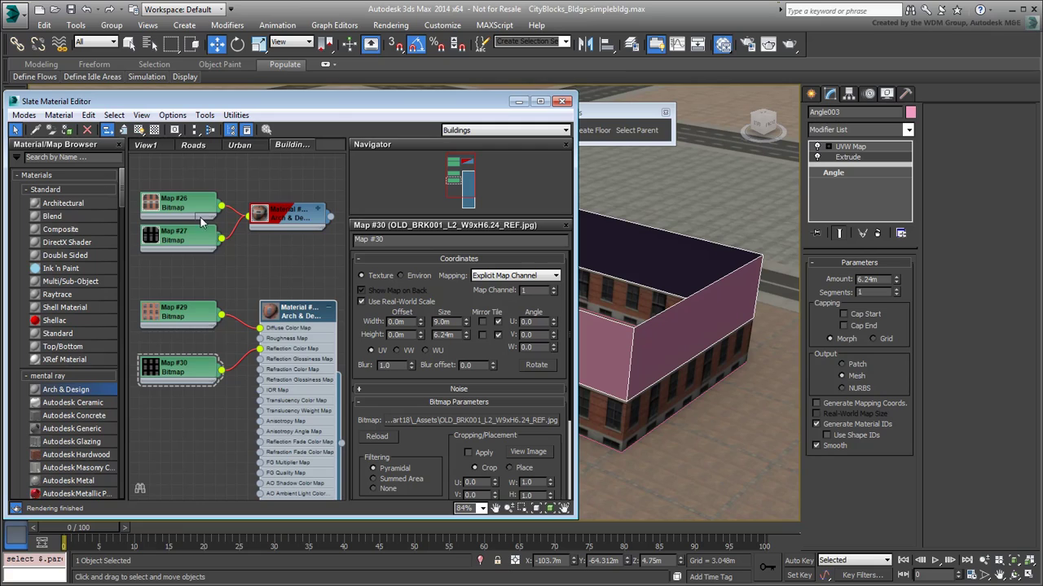
click(139, 129)
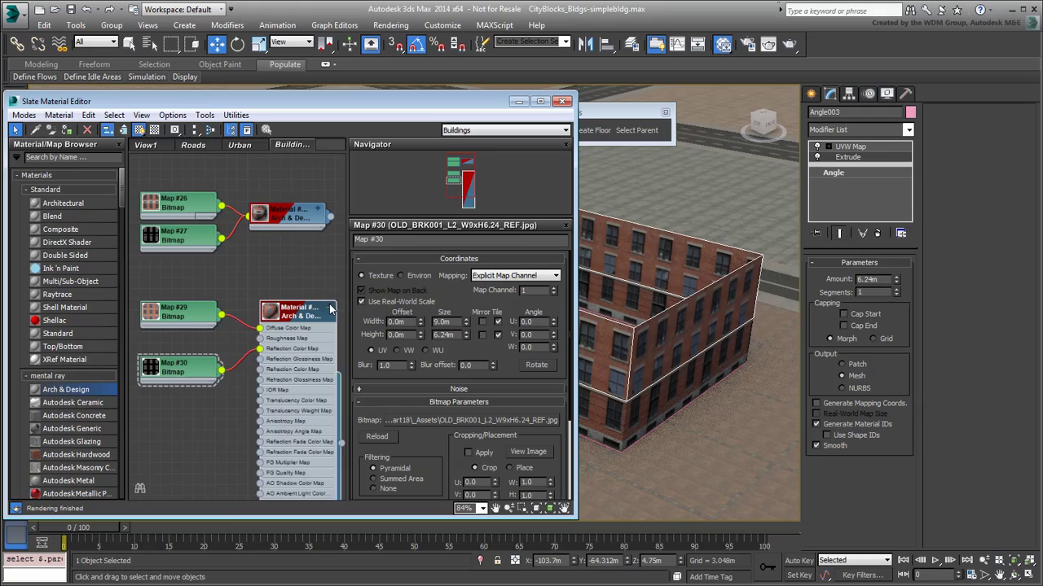
click(562, 102)
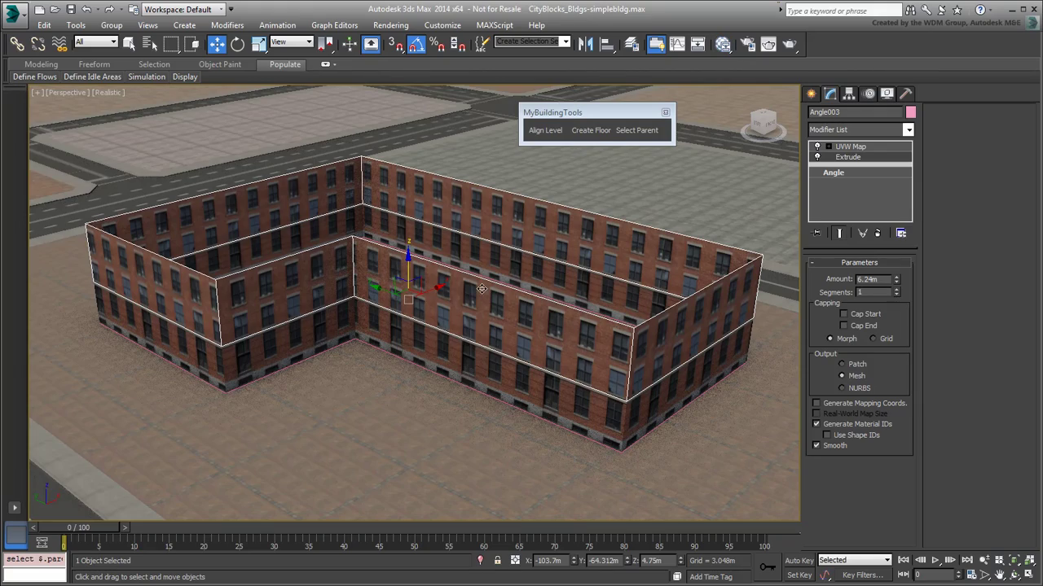
Raise the upper floor's UVW Map gizmo to a Z position of about 7.96 m to align the brick texture.
scroll(484, 325, up, 8)
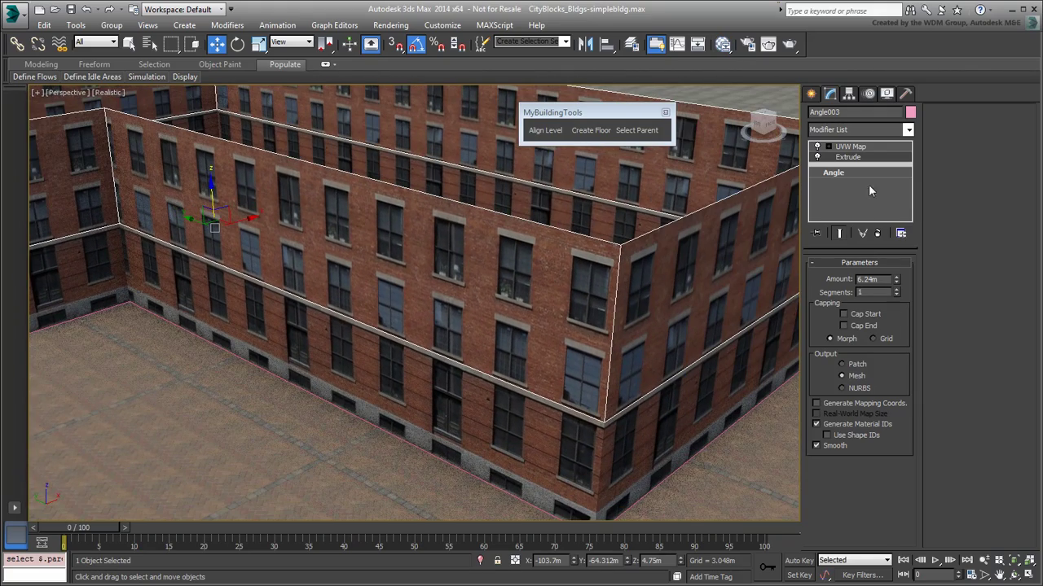
click(851, 146)
click(828, 146)
click(852, 156)
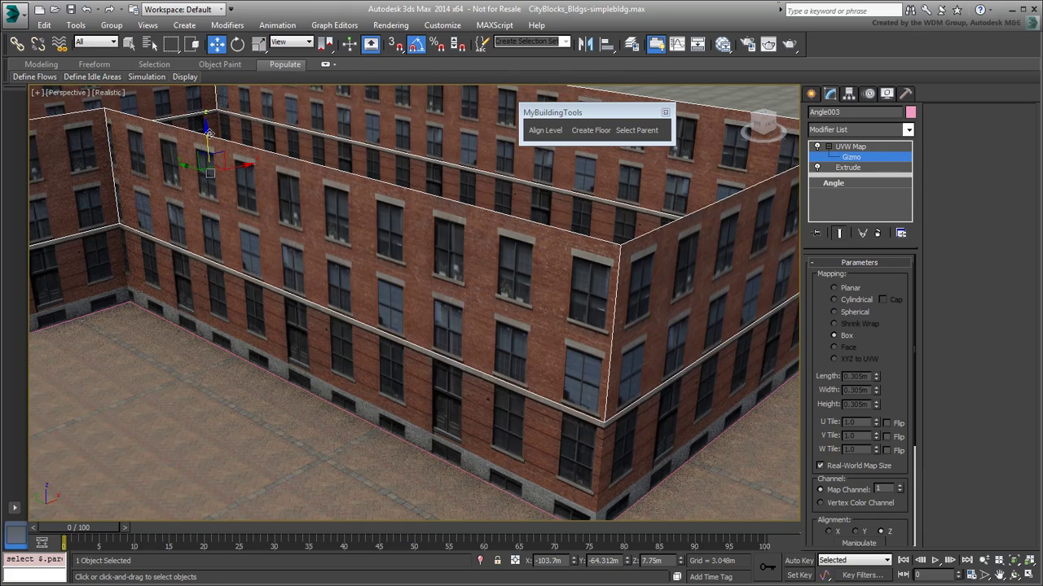
drag(207, 134, 206, 130)
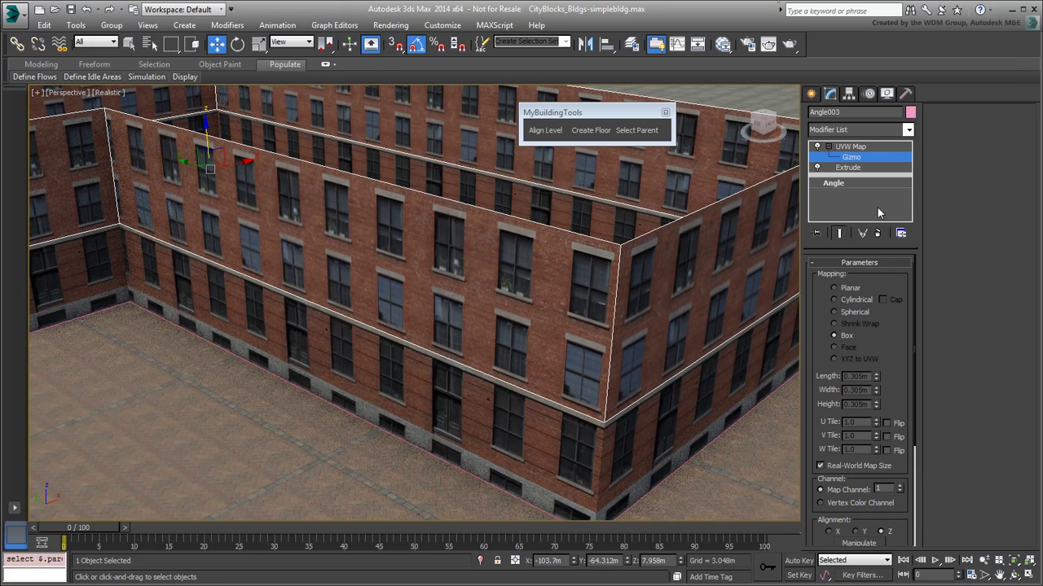
click(859, 158)
scroll(325, 221, down, 5)
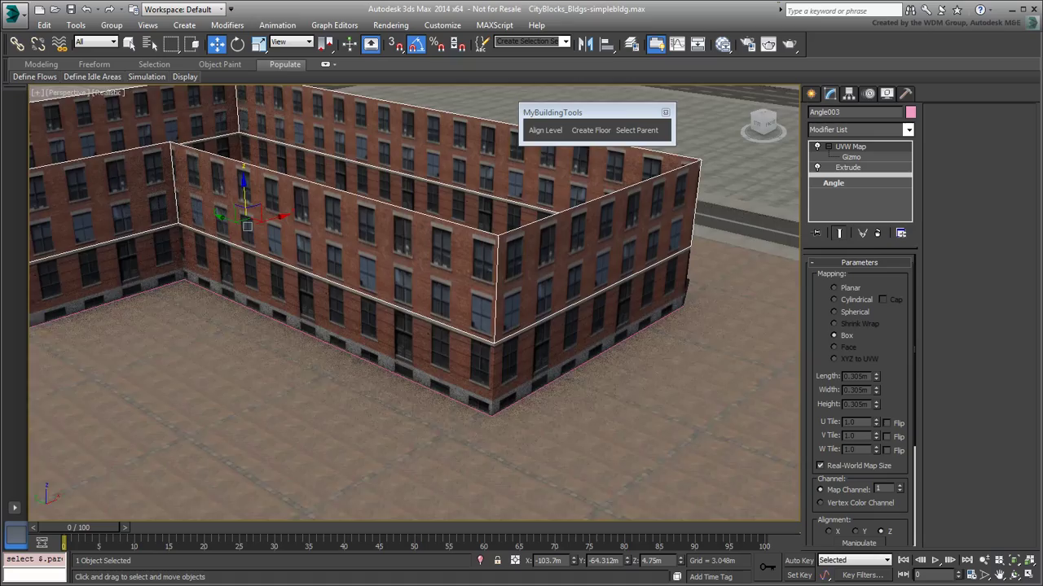
Increase the Extrude amount of the textured upper floor to about 18.9 m.
middle_drag(341, 241, 401, 346)
scroll(393, 277, down, 5)
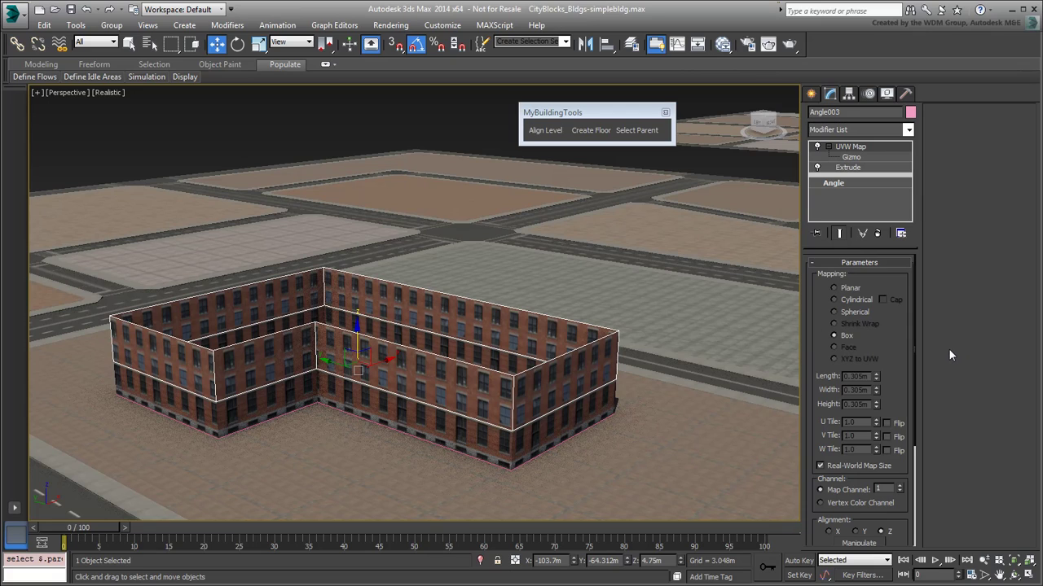
click(851, 168)
drag(898, 281, 881, 230)
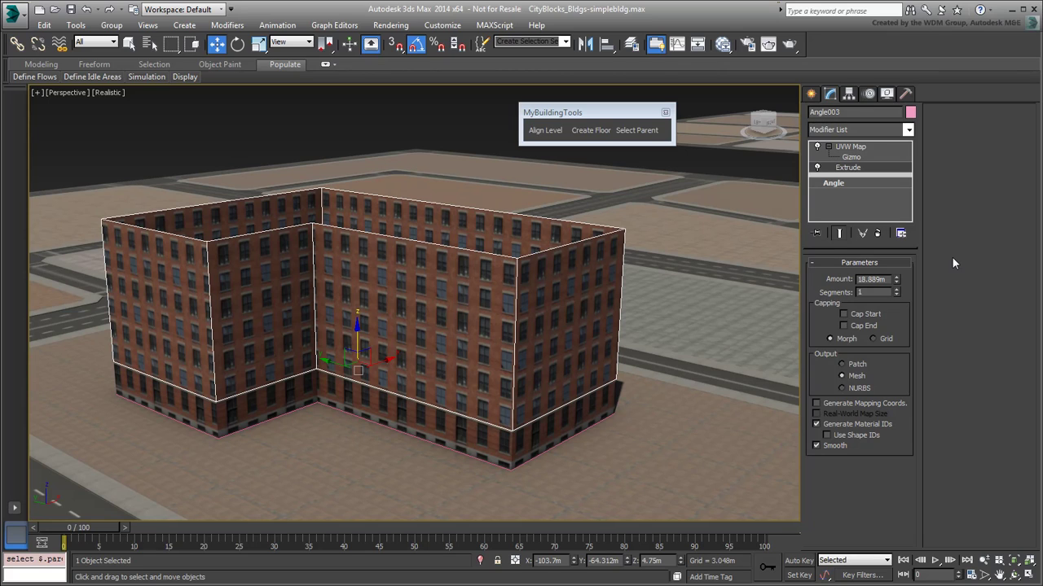
Select the parent shape, create another floor from it and align that floor on top of the extended brick section.
click(639, 132)
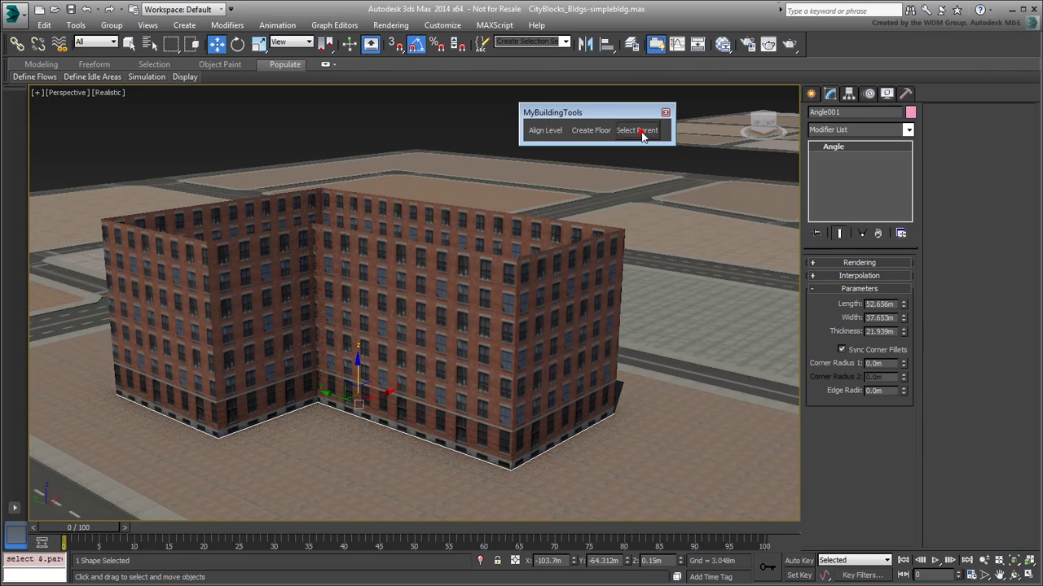
click(592, 132)
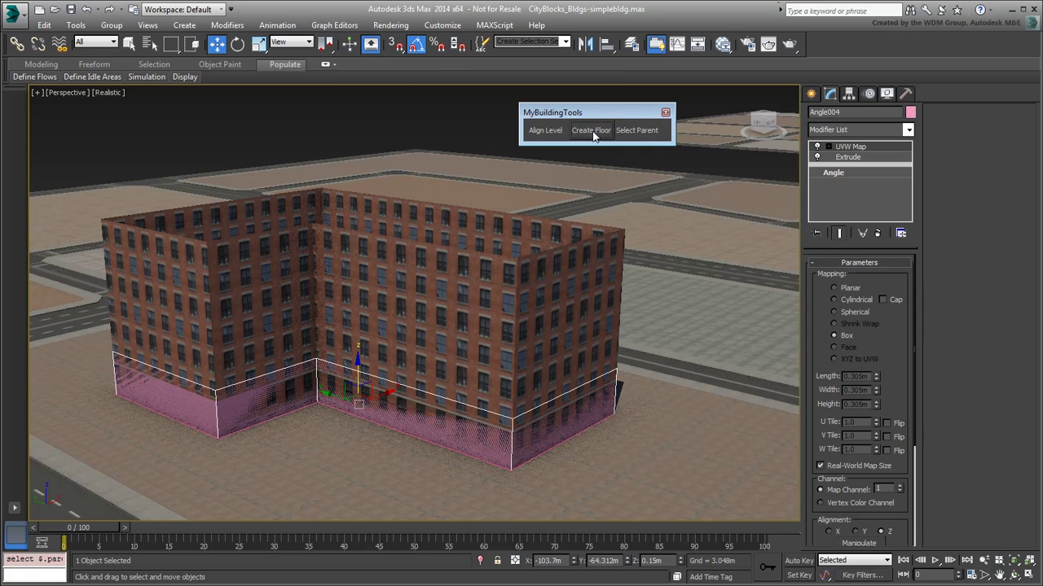
click(545, 130)
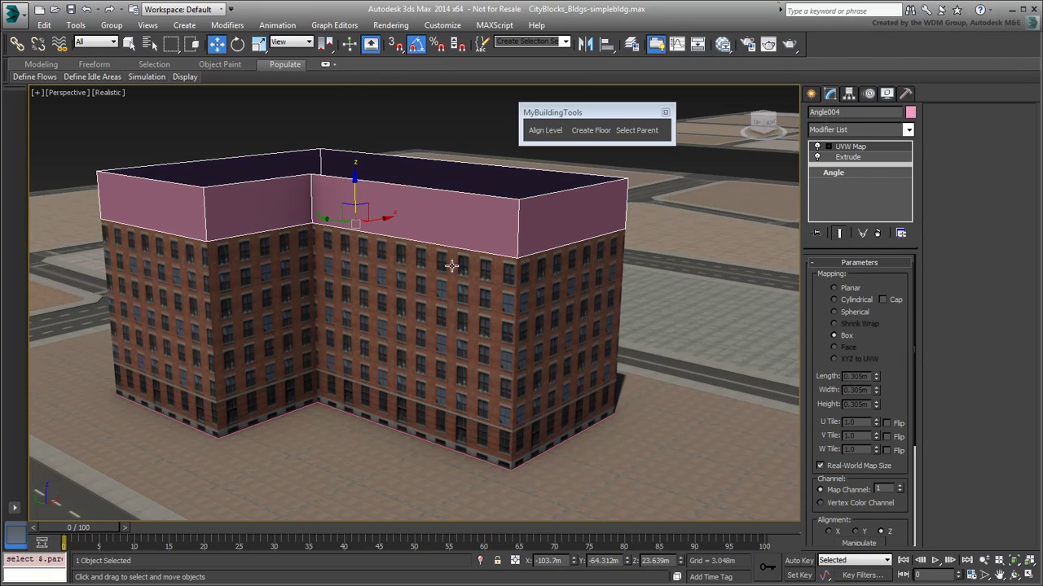
mouse_move(452, 267)
alt+middle_down()
mouse_move(445, 289)
mouse_move(448, 281)
alt+middle_up()
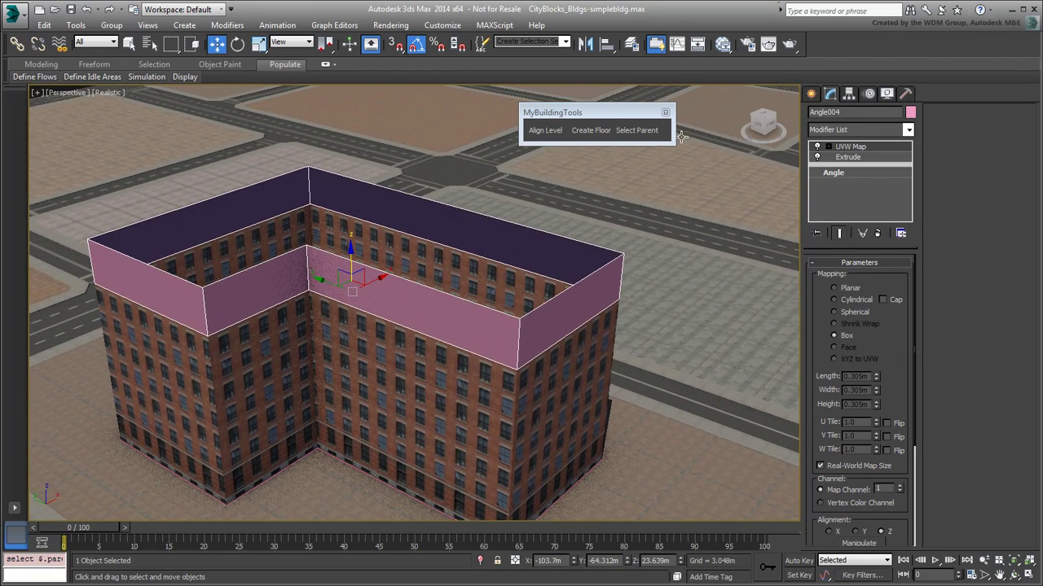
Add another Arch & Design material to the Buildings view with bitmap OLD_BRK001_L3_W9xH3.4_DIF.jpg as its Diffuse Color Map.
click(724, 46)
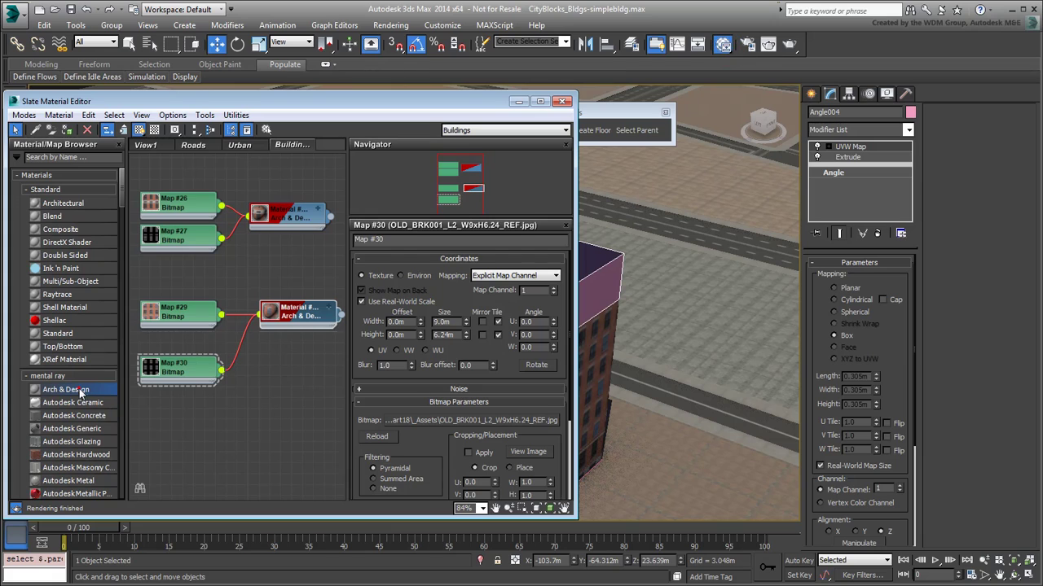
drag(80, 394, 247, 443)
middle_drag(247, 443, 257, 356)
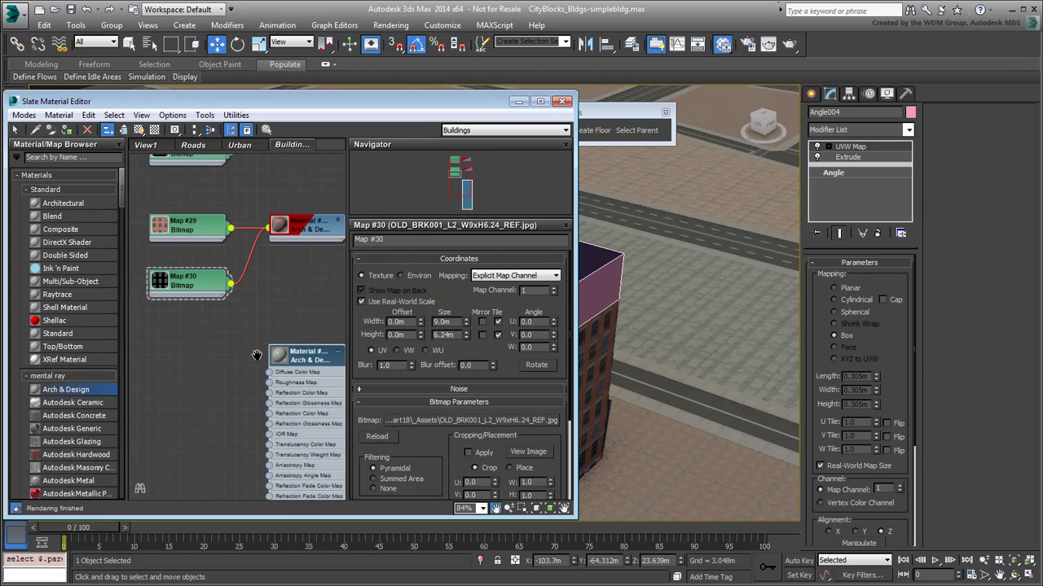
drag(269, 372, 251, 360)
mouse_move(269, 364)
click(359, 219)
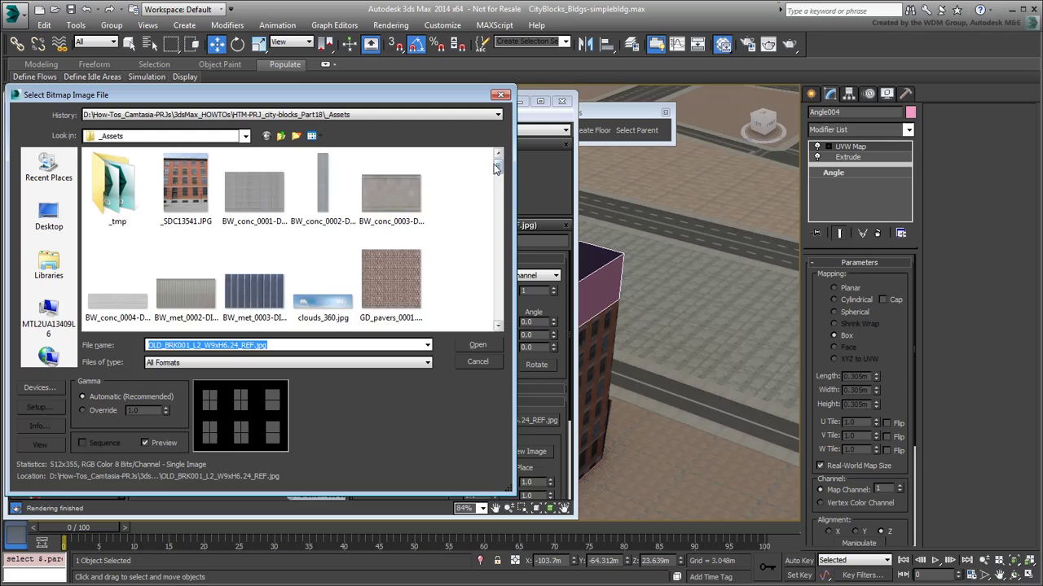
drag(497, 167, 497, 225)
click(309, 214)
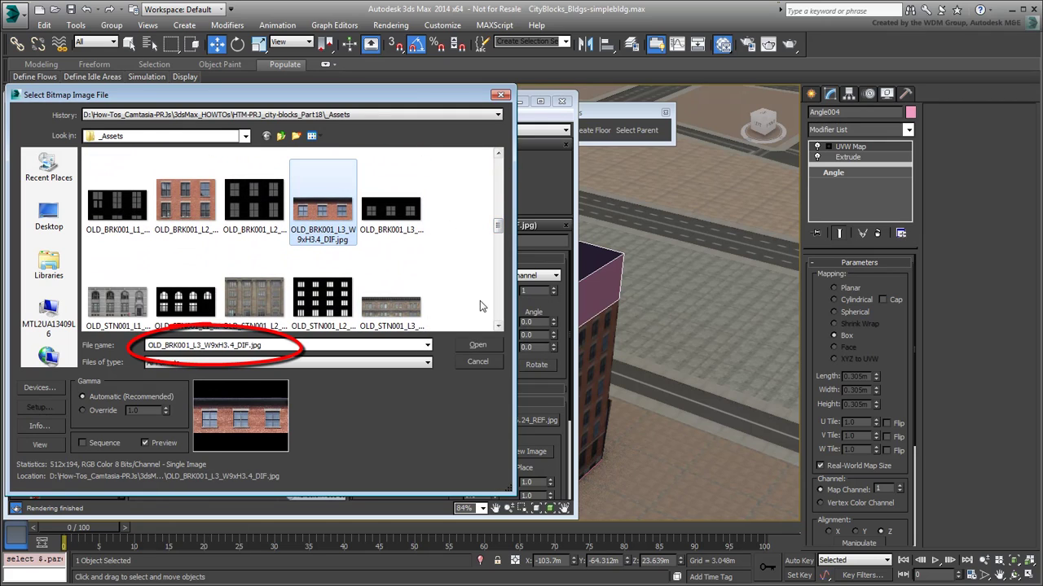
click(477, 344)
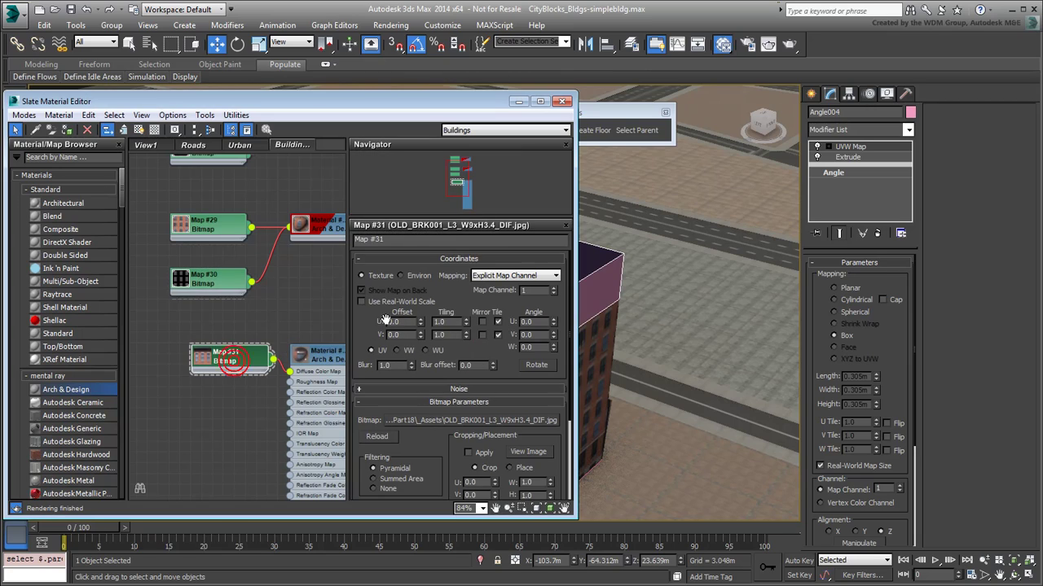
Use real-world scale for the new diffuse bitmap and set its size to 9 m wide by 3.4 m high.
click(361, 302)
double_click(441, 321)
text(9)
key(Tab)
text(3.4)
key(Return)
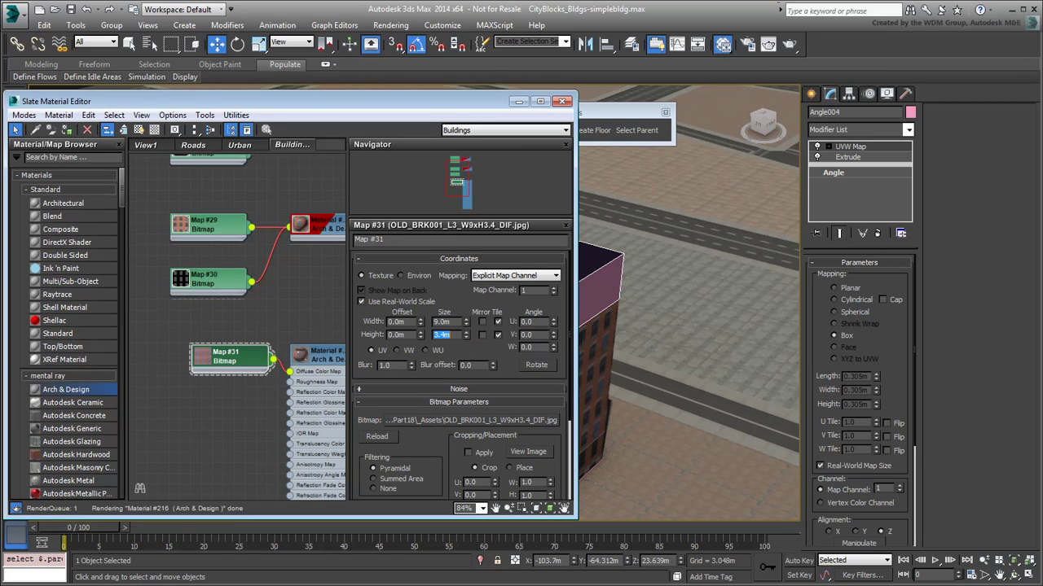
Connect bitmap OLD_BRK001_L3_W9xH3.4_REF.jpg to the new material's Reflection Color Map.
drag(290, 392, 250, 416)
mouse_move(285, 424)
click(383, 4)
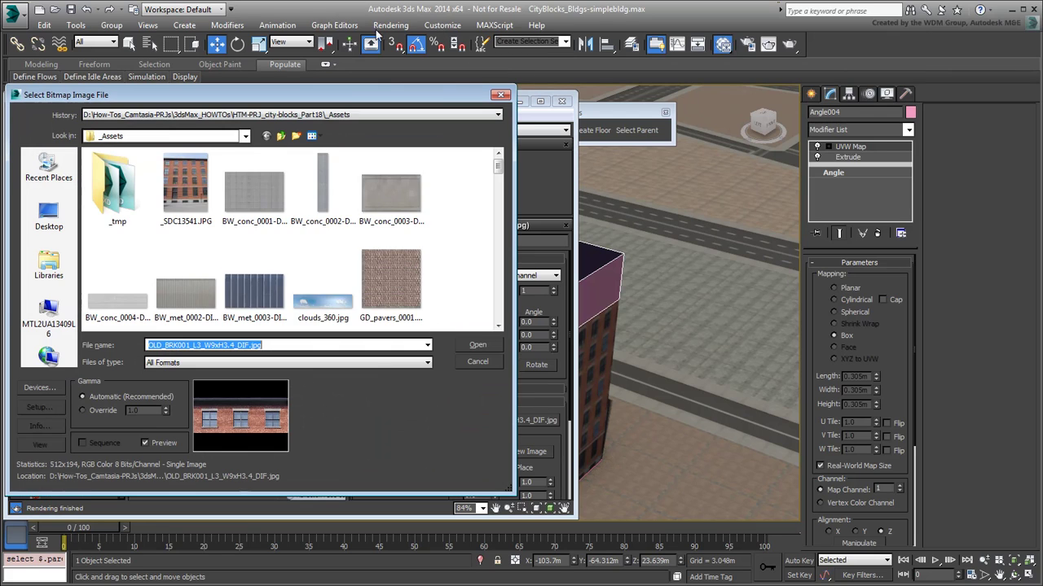
drag(495, 183, 500, 231)
click(391, 249)
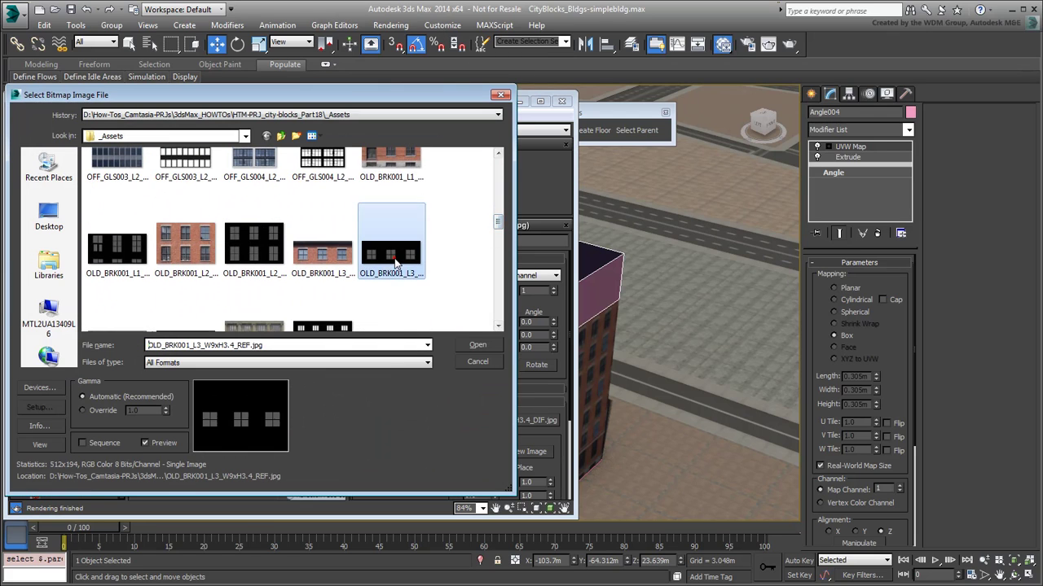
click(475, 345)
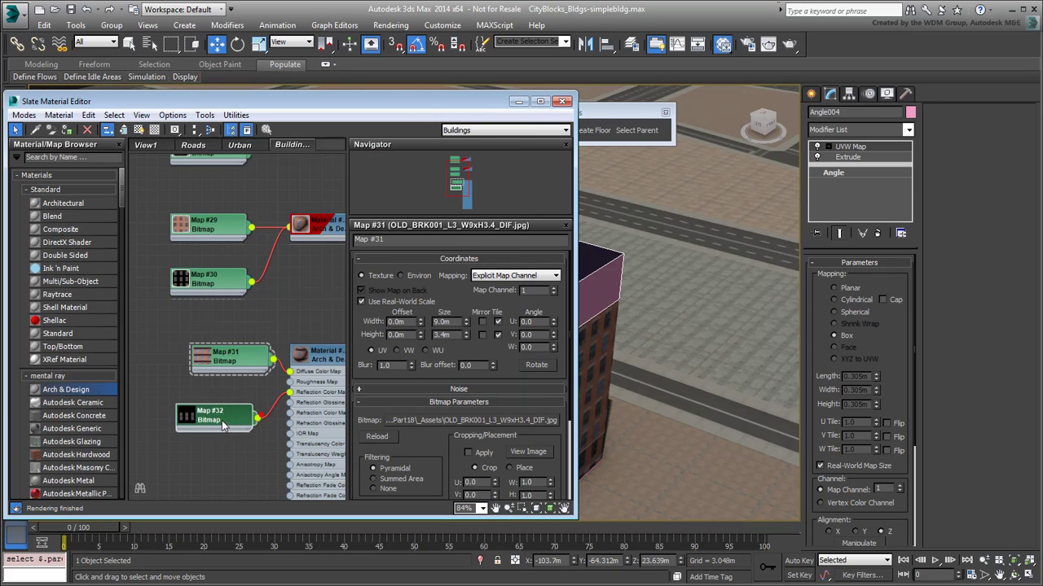
Set the L3 reflection bitmap to real-world scale at 9 m by 3.4 m, show the material on the top floor and collapse its node.
double_click(223, 424)
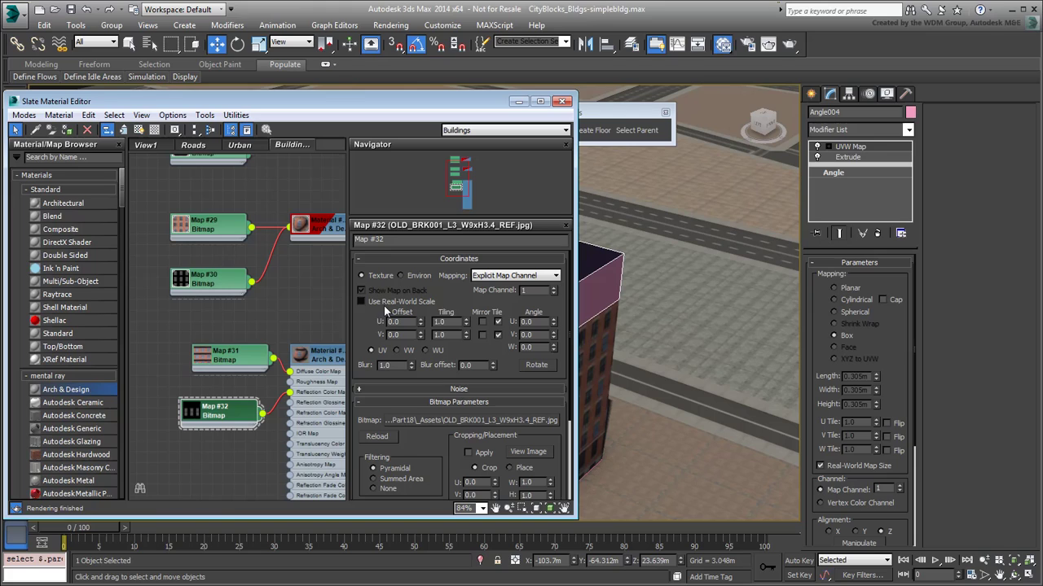
click(361, 301)
double_click(451, 322)
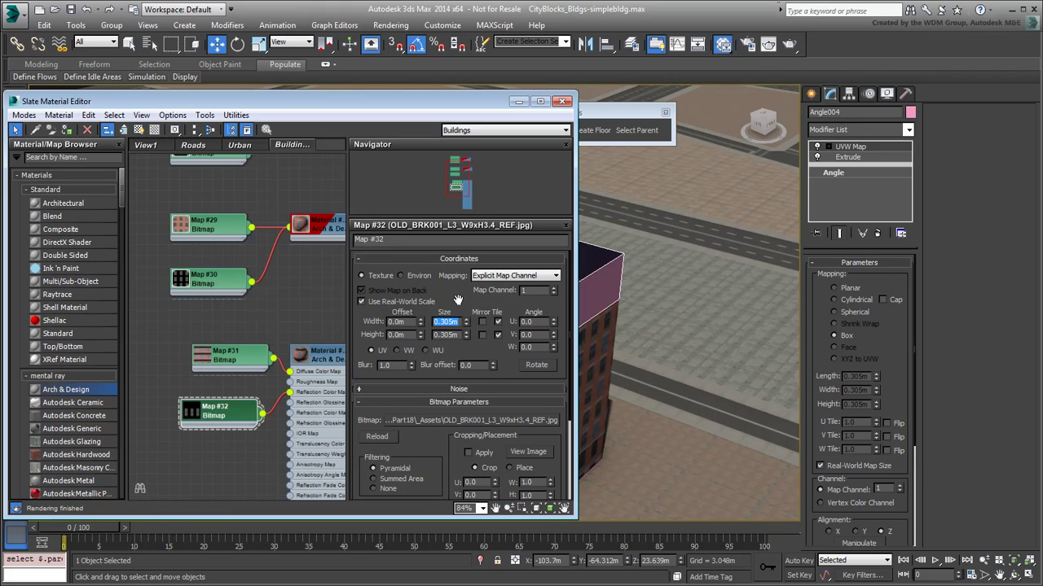
text(9)
key(Tab)
text(3.4)
key(Return)
click(138, 130)
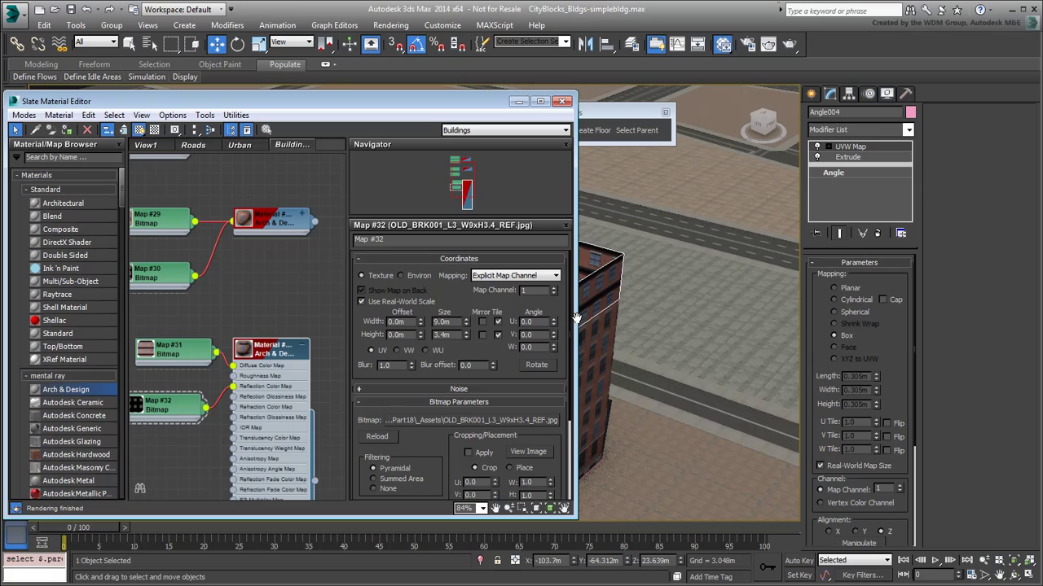
click(301, 346)
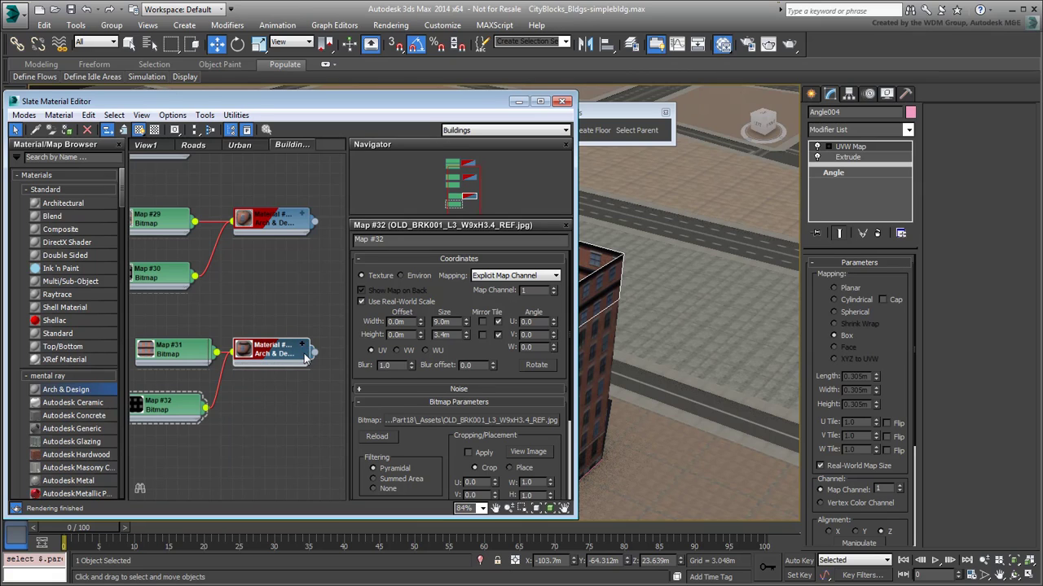
Set the top floor's Extrude amount to 3.4 m and close the material editor.
click(868, 158)
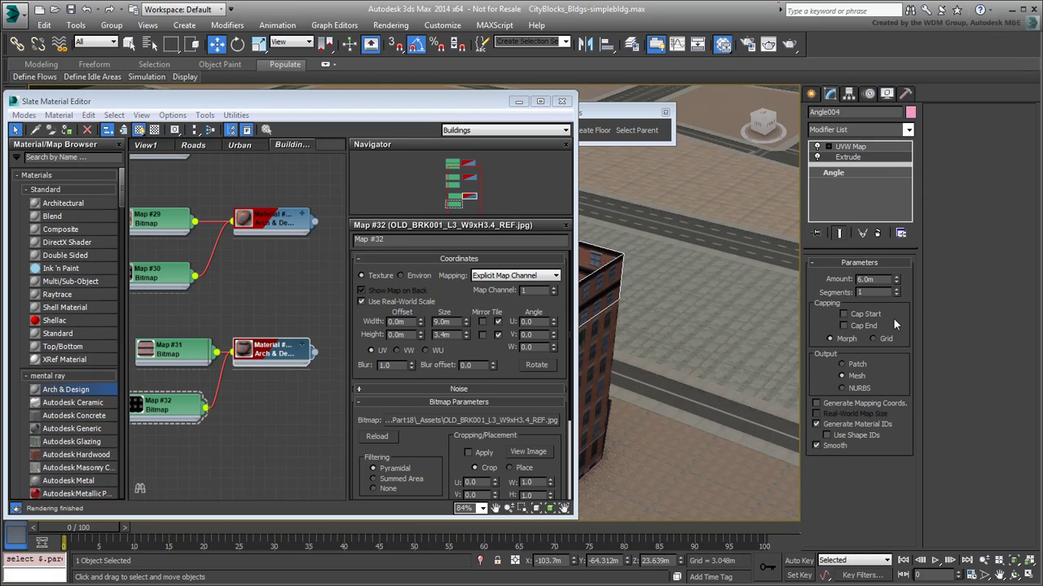
double_click(882, 281)
text(3)
key(Return)
click(561, 101)
Raise the top floor's UVW Map gizmo to a Z position of about 27.34 m to align the cornice texture with the roof edge.
key(z)
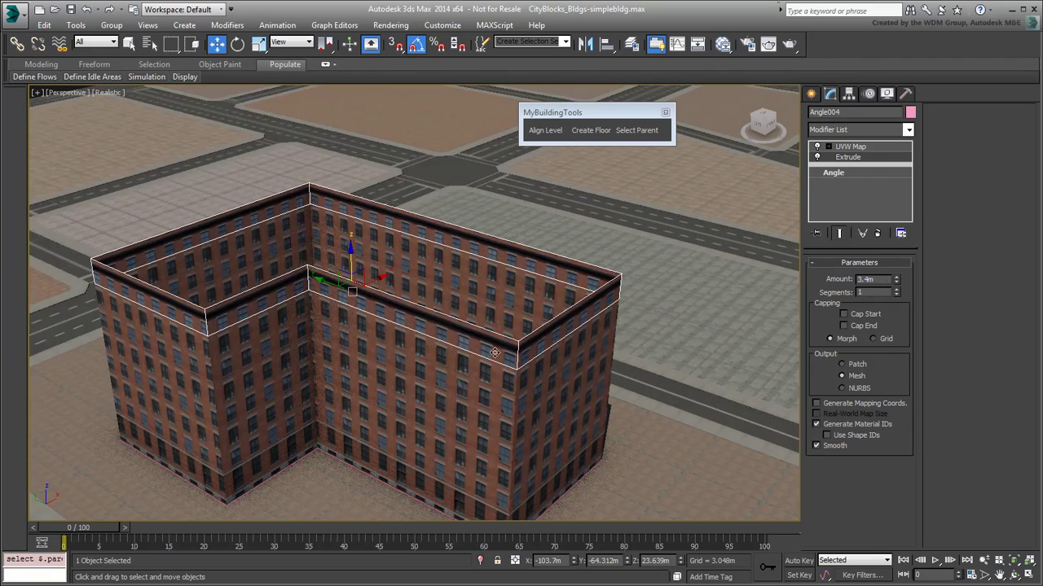
scroll(415, 301, up, 5)
click(828, 147)
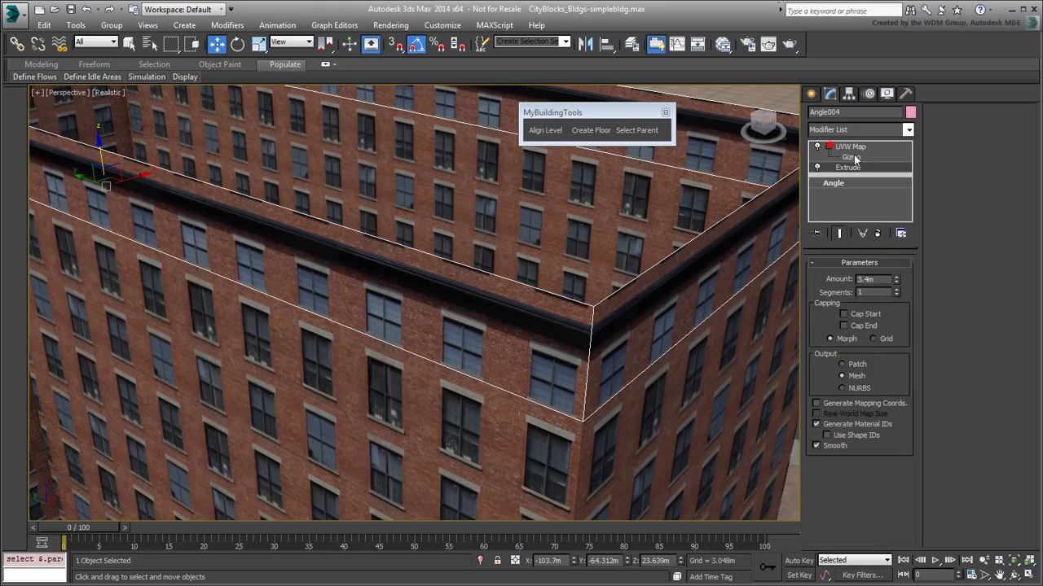
click(851, 157)
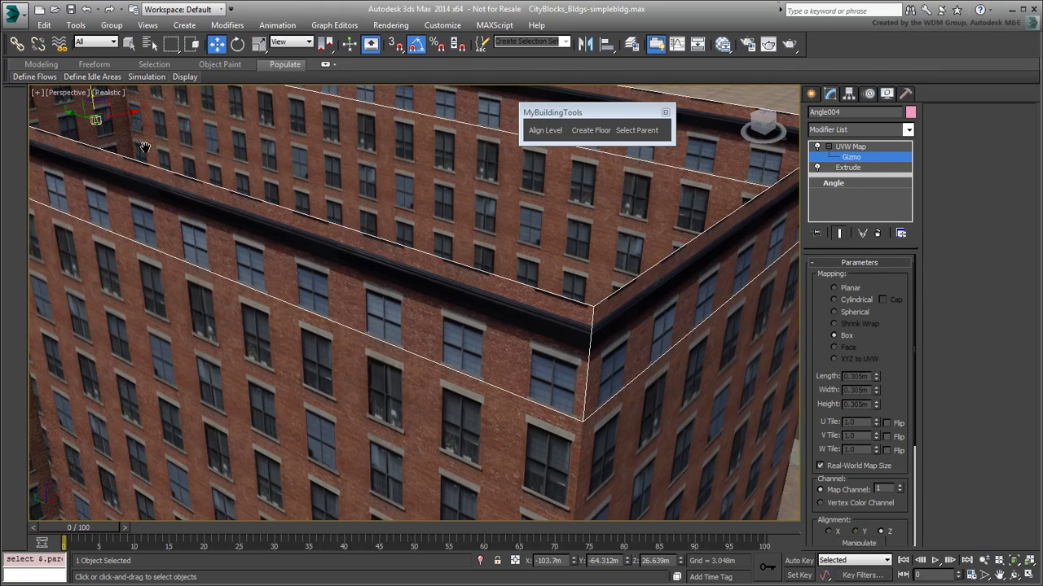
scroll(147, 149, up, 3)
drag(147, 149, 144, 125)
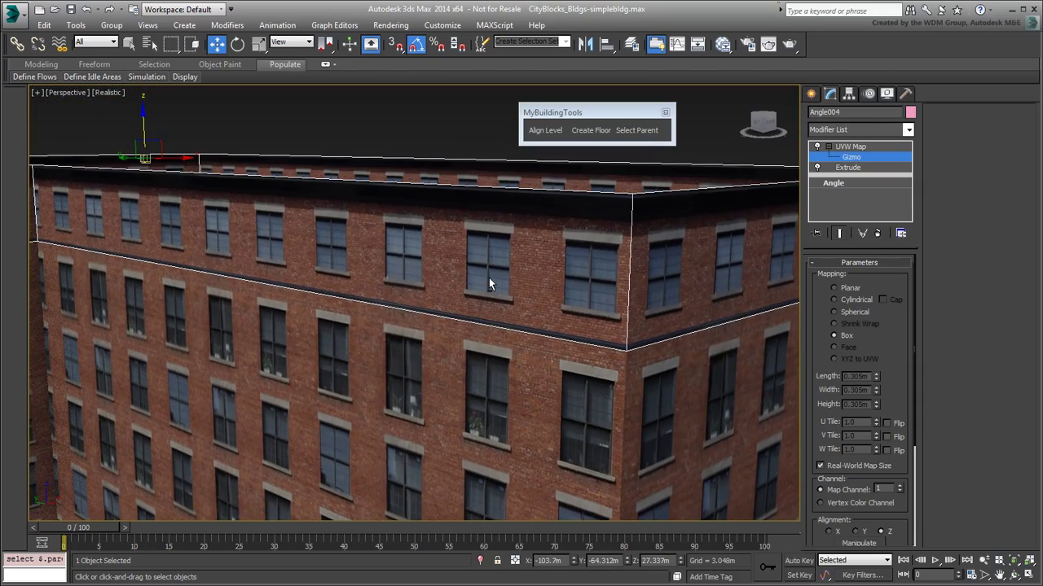
scroll(391, 275, down, 10)
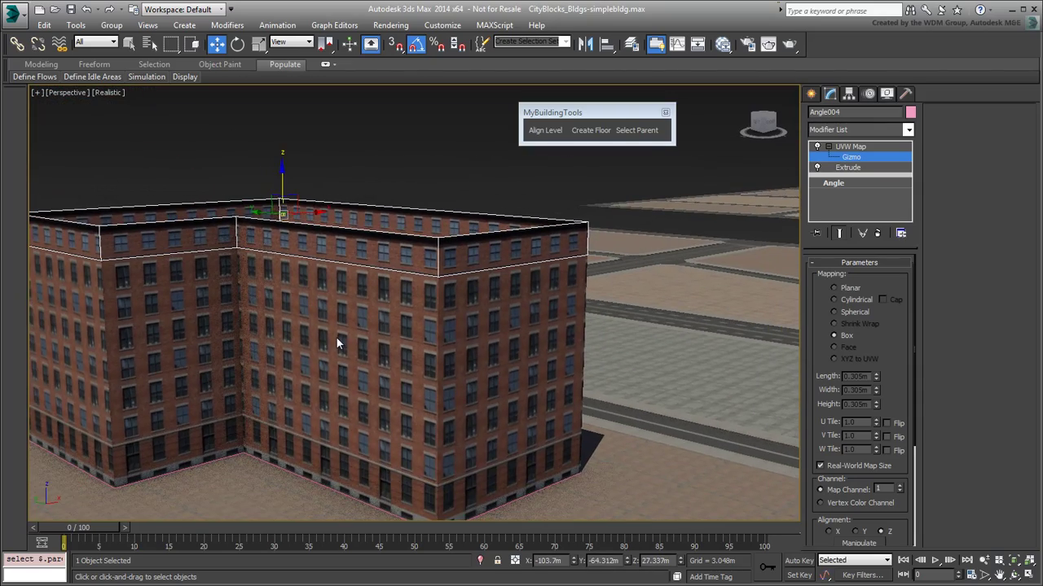
alt+middle_drag(336, 342, 423, 359)
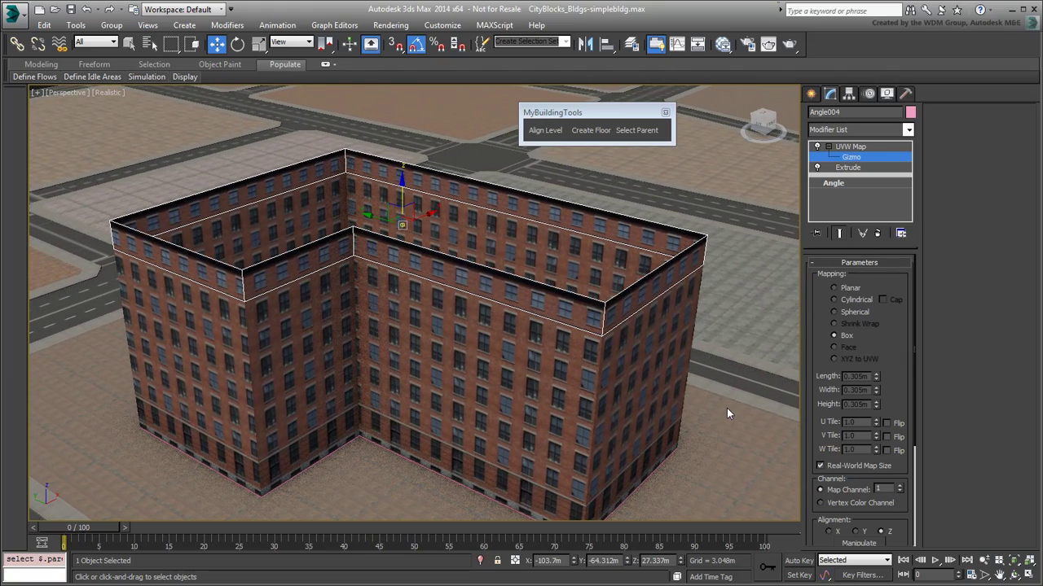
Create another floor from the parent base outline, align it with the building's top edge and disable its Extrude to form a flat roof.
alt+middle_drag(571, 429, 538, 422)
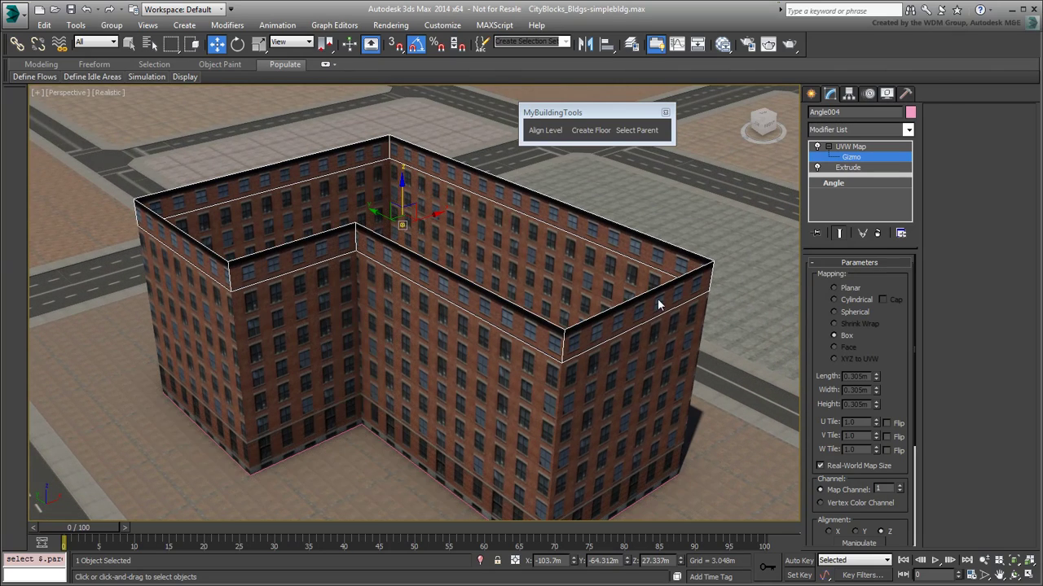
click(631, 132)
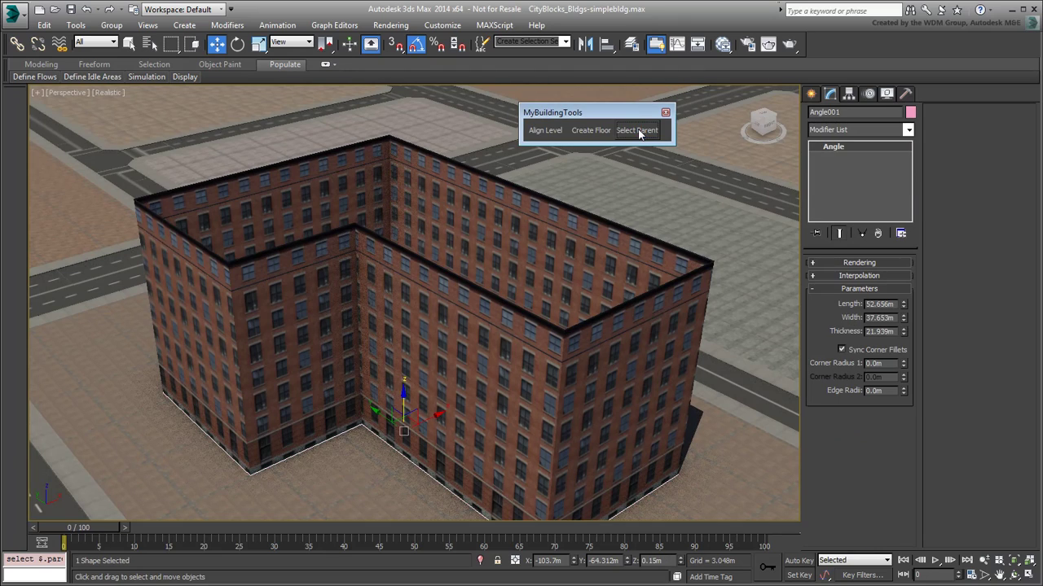
click(591, 130)
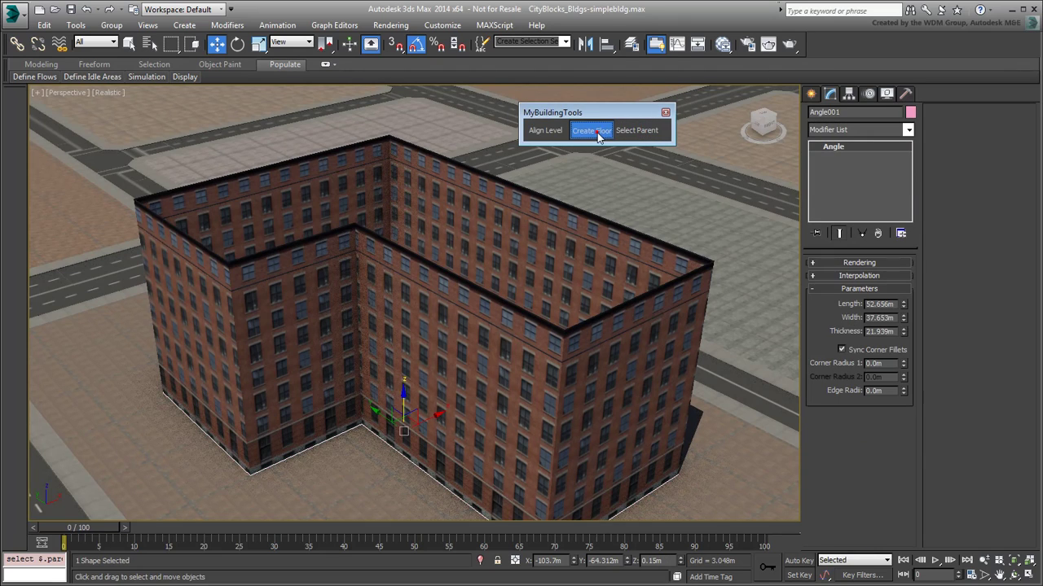
click(546, 134)
click(465, 289)
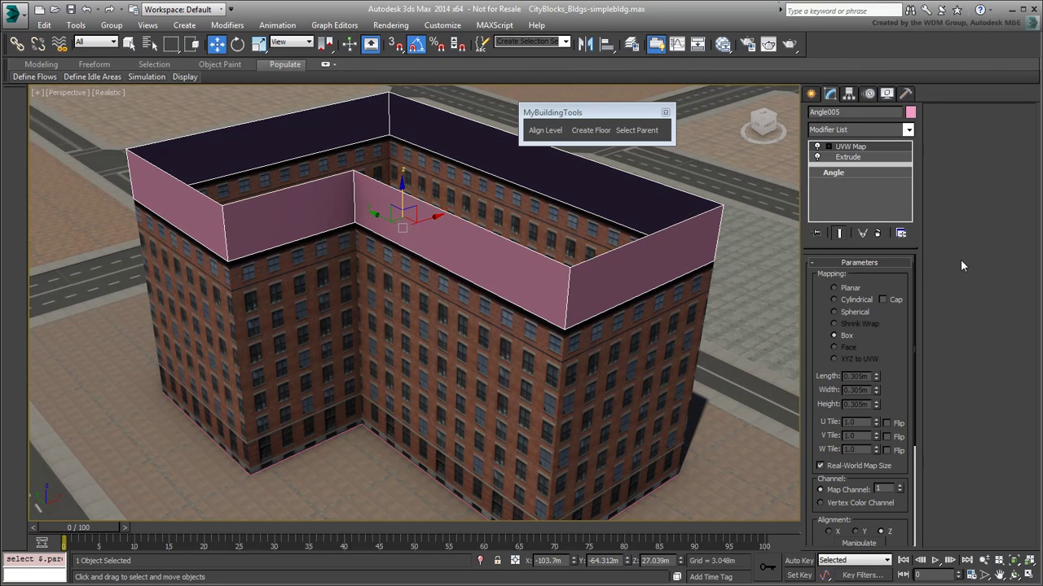
click(817, 156)
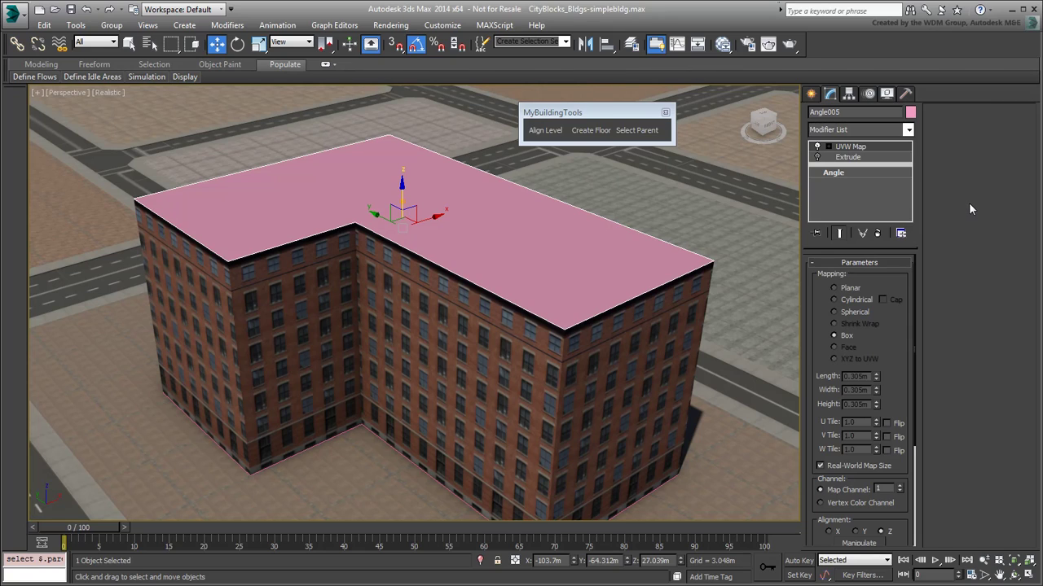
Add a new Arch & Design material to the Buildings view and apply the Matte Finish template to it.
click(723, 44)
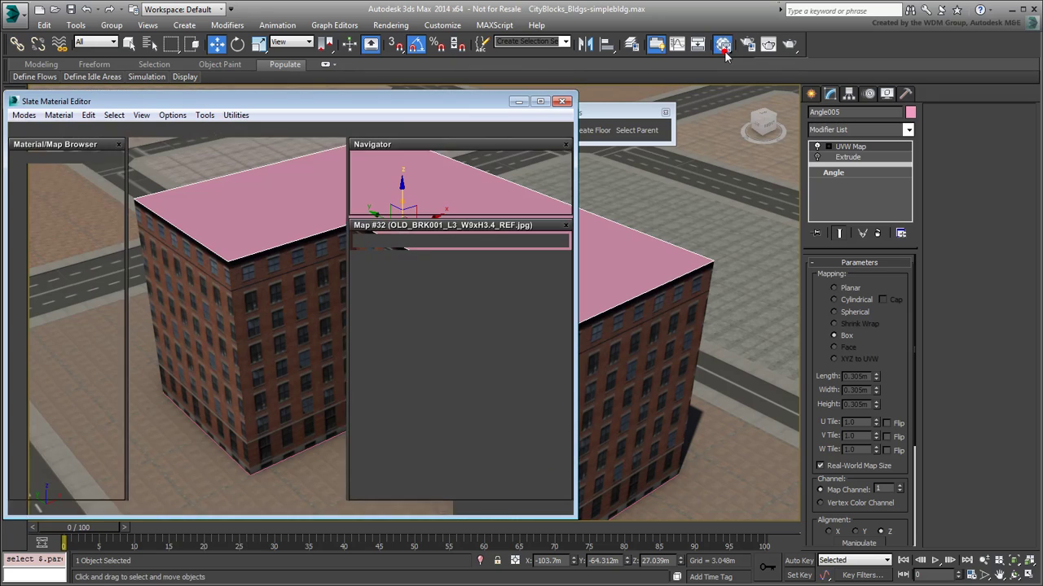
drag(82, 391, 290, 350)
click(557, 270)
click(487, 290)
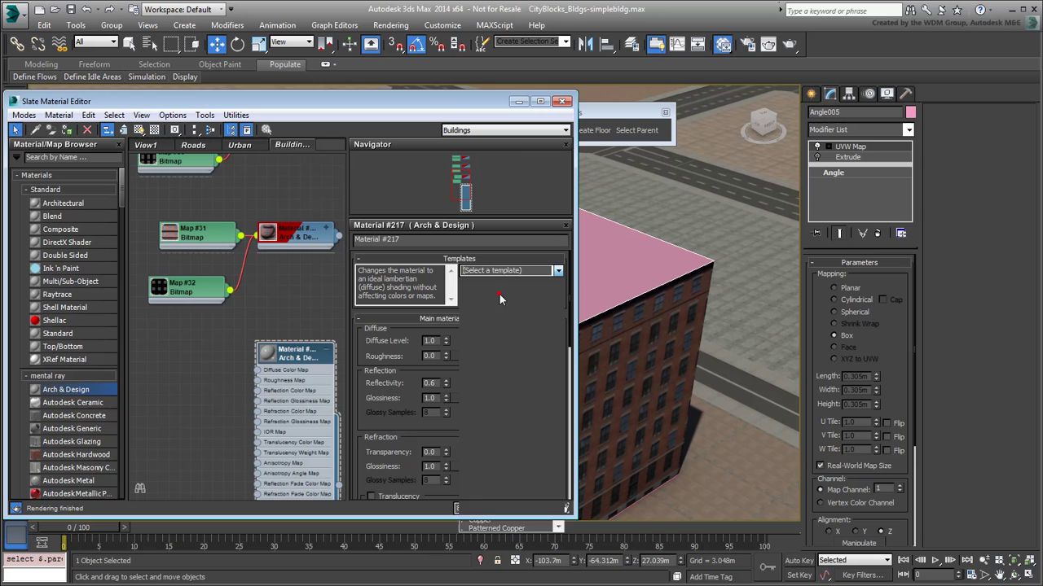
Connect bitmap RF_tex_0001.jpg to the new roof material's Diffuse Color Map.
right_click(215, 370)
mouse_move(253, 373)
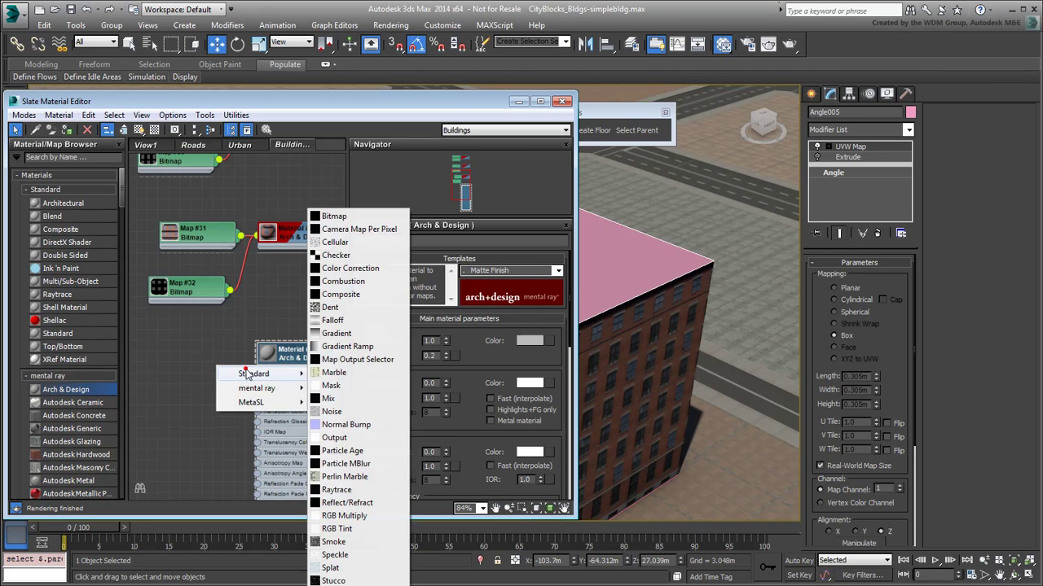
click(346, 216)
drag(499, 167, 486, 294)
click(117, 260)
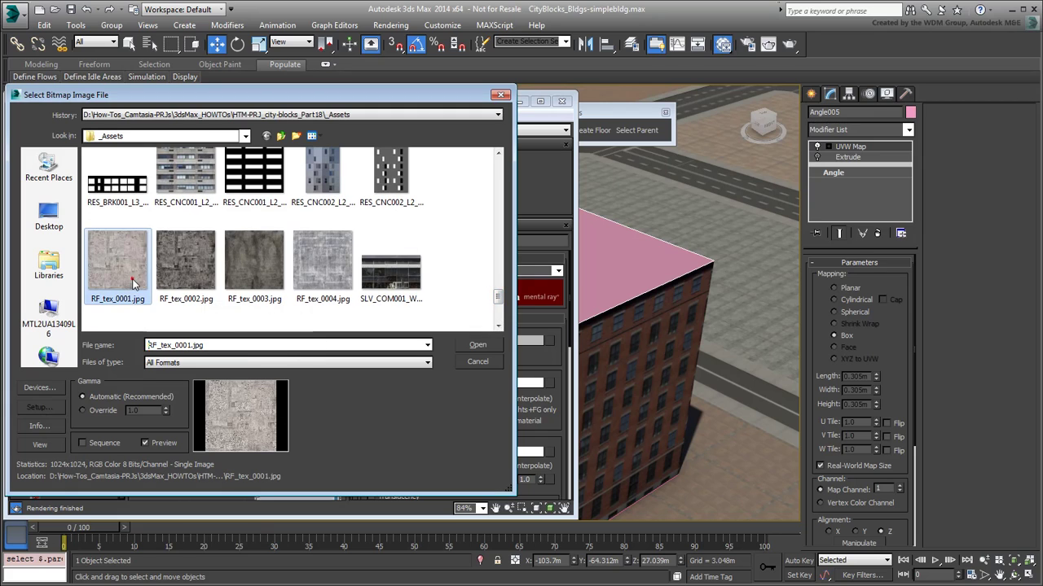
click(477, 346)
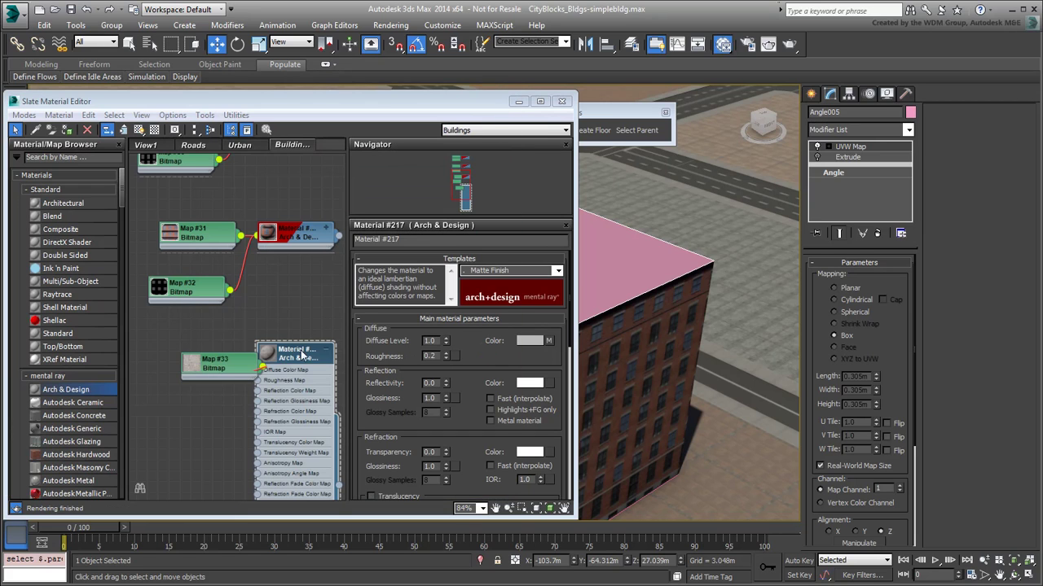
Set the roof bitmap's real-world size to 10 m wide by 10 m high.
drag(213, 364, 183, 365)
double_click(184, 364)
double_click(444, 322)
text(10)
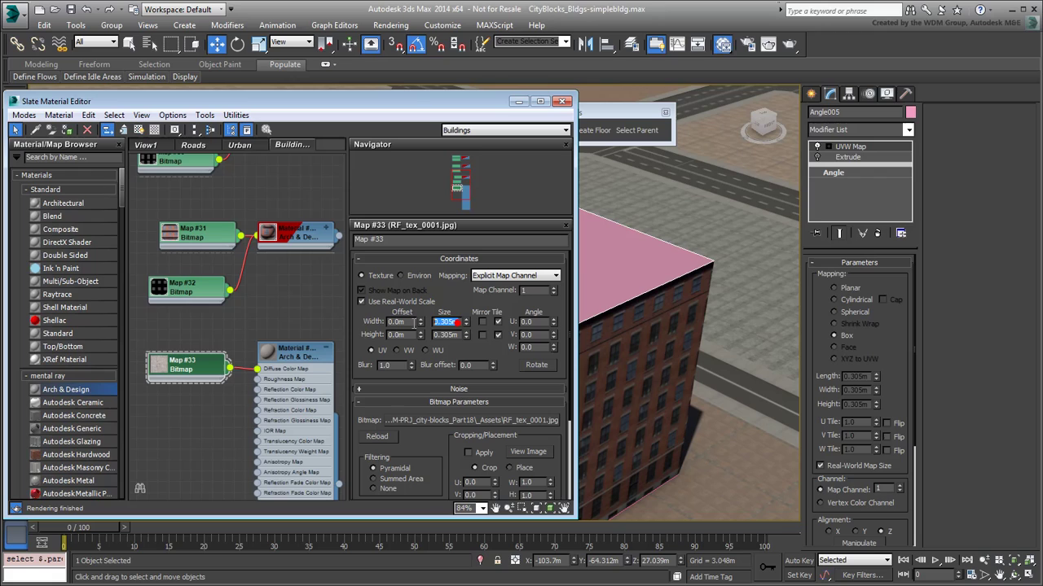
key(Tab)
text(10)
key(Return)
Assign the roof material to the flat roof, show it shaded in the viewport and close the material editor.
click(298, 352)
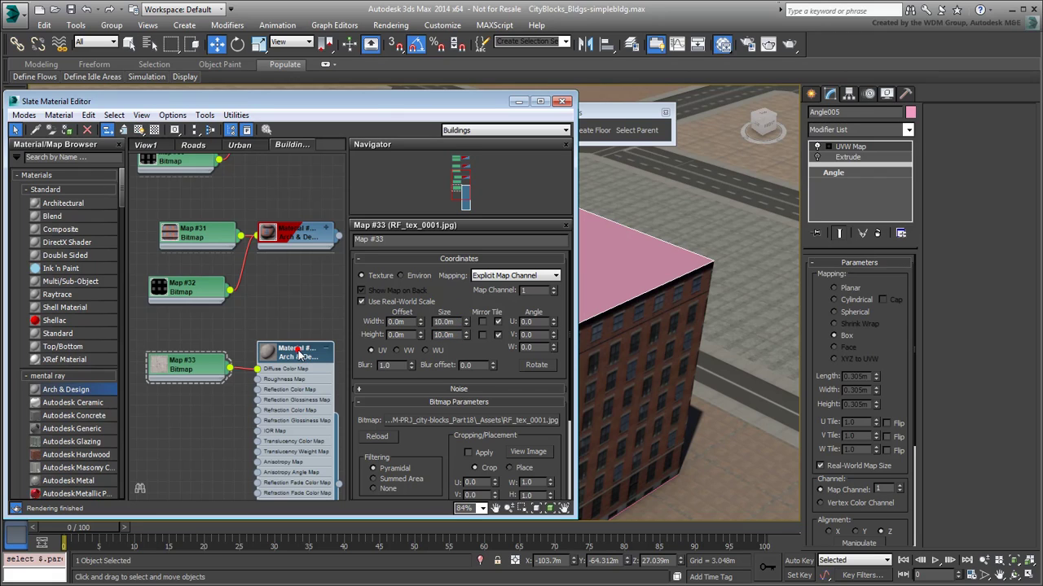
click(137, 129)
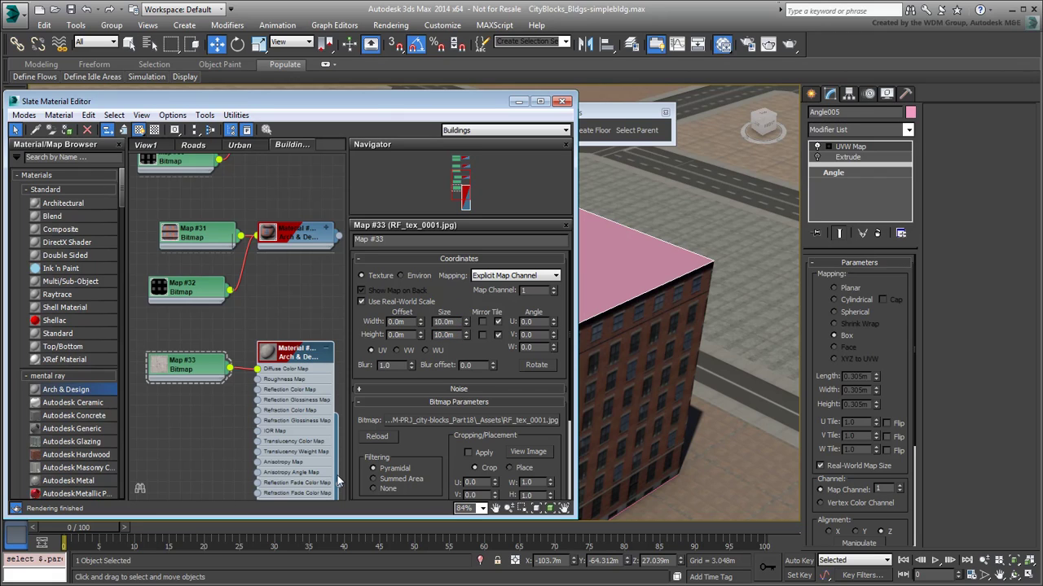
click(633, 265)
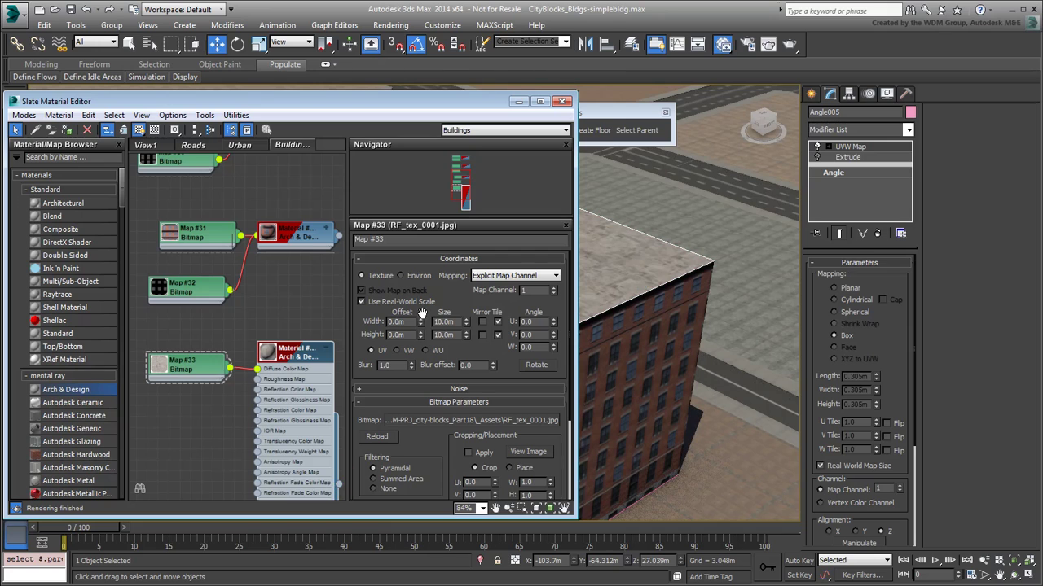
click(561, 101)
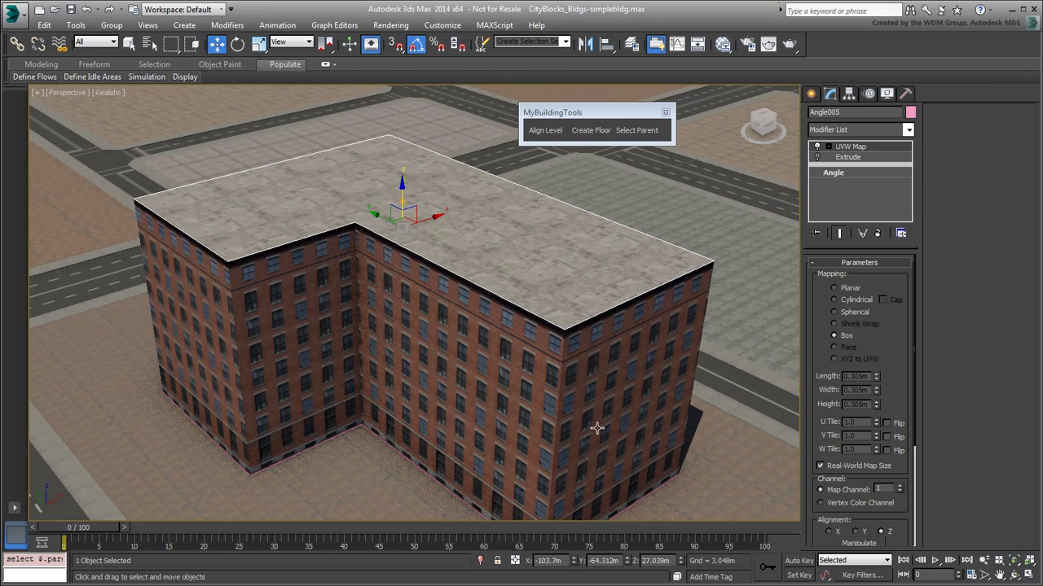
Create another floor from the parent base outline and align it with the roof edge for the parapet.
mouse_move(479, 363)
alt+middle_down()
mouse_move(433, 356)
mouse_move(475, 326)
mouse_move(471, 372)
alt+middle_up()
scroll(470, 372, up, 5)
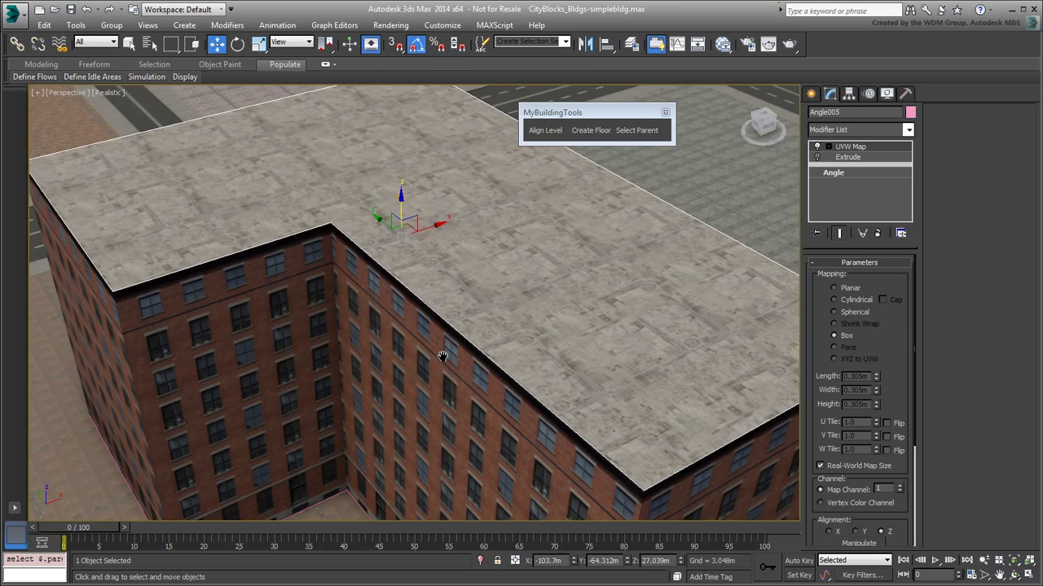
alt+middle_drag(442, 349, 463, 309)
click(589, 130)
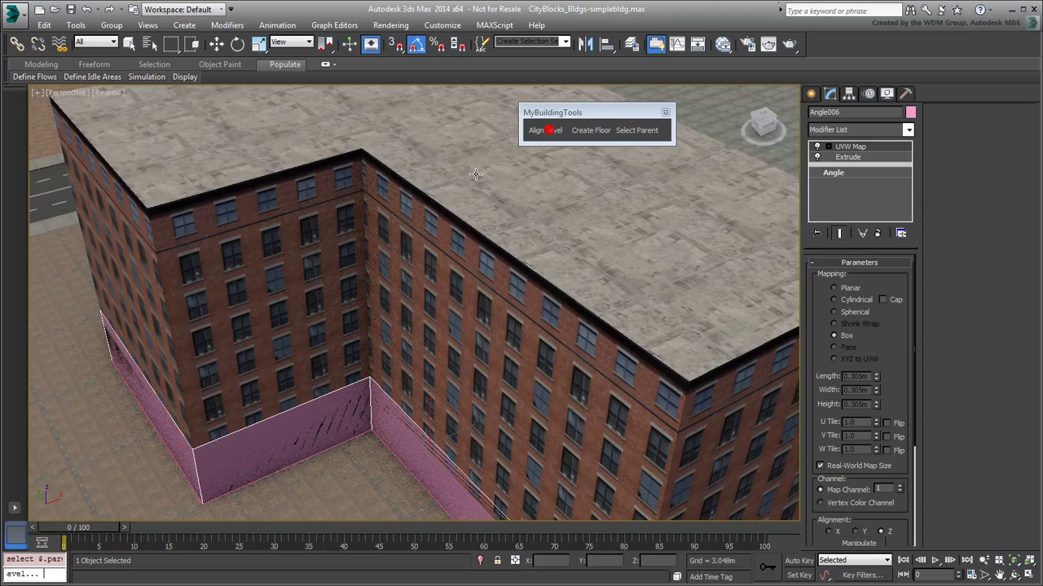
click(443, 230)
scroll(443, 230, down, 3)
alt+middle_drag(443, 231, 399, 342)
scroll(395, 358, up, 3)
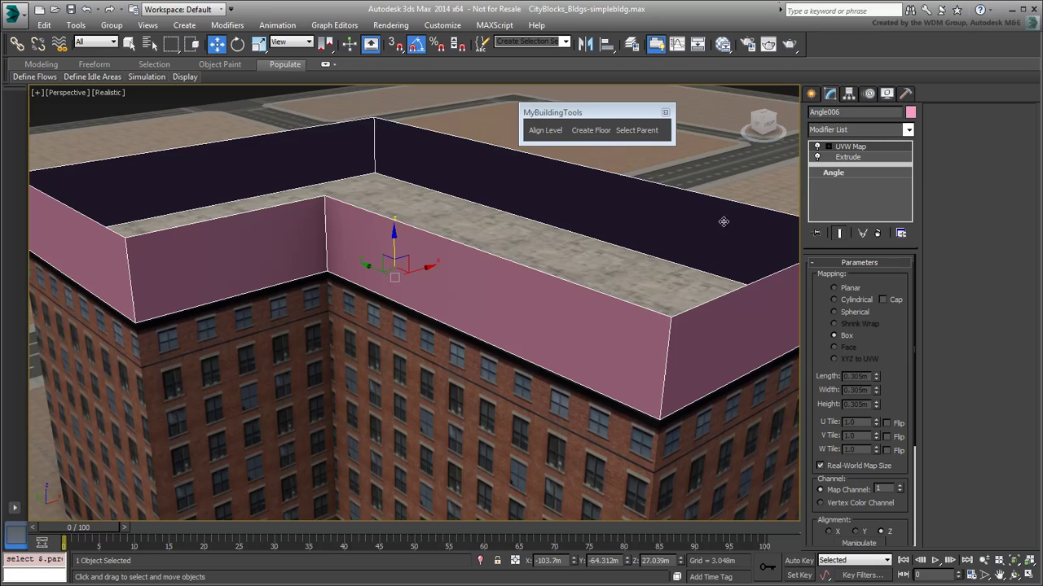
Disable the parapet floor's Extrude modifier and insert a Bevel modifier directly above it in the stack.
click(817, 158)
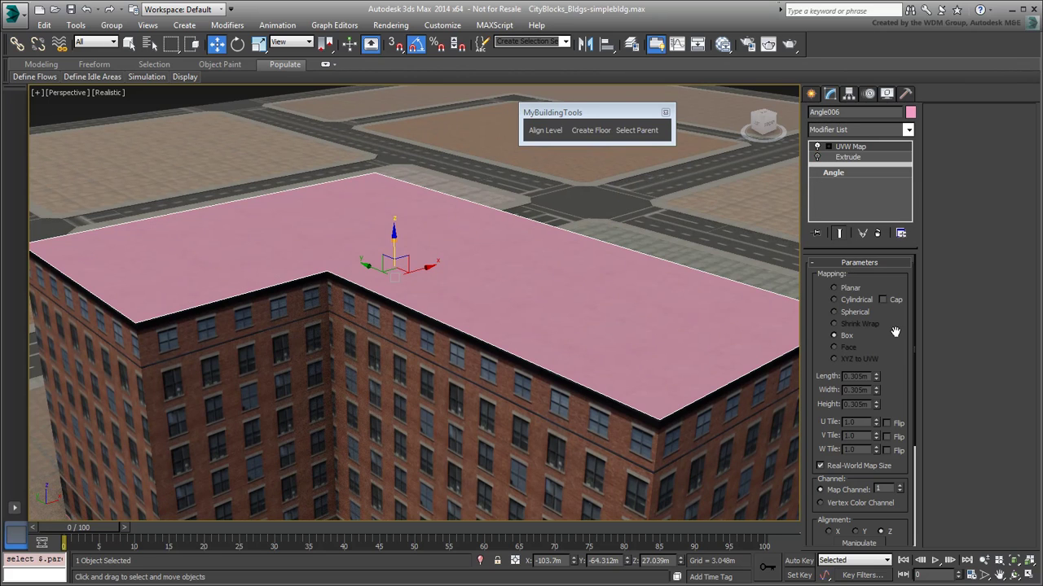
click(908, 131)
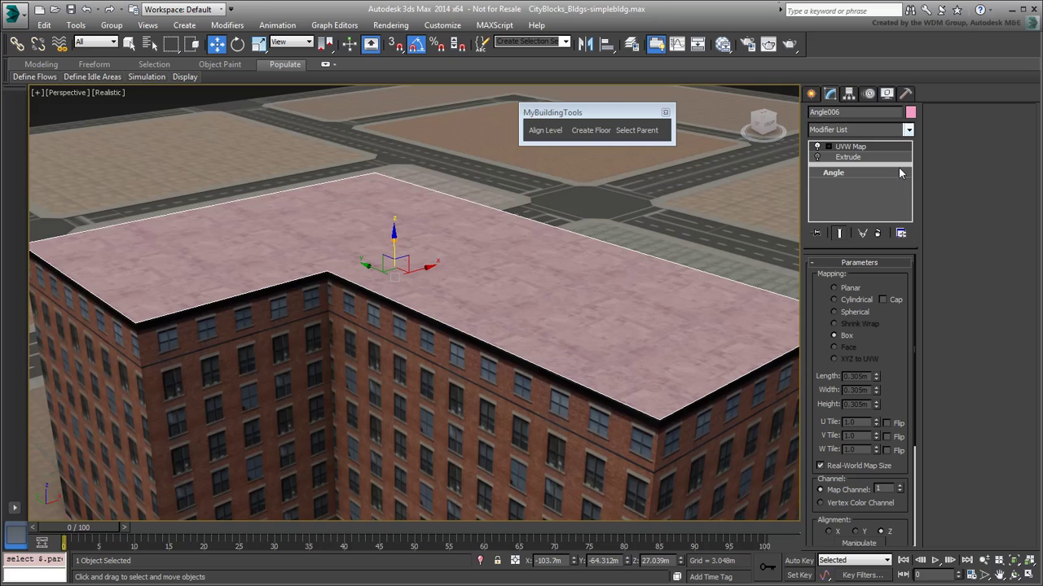
click(817, 146)
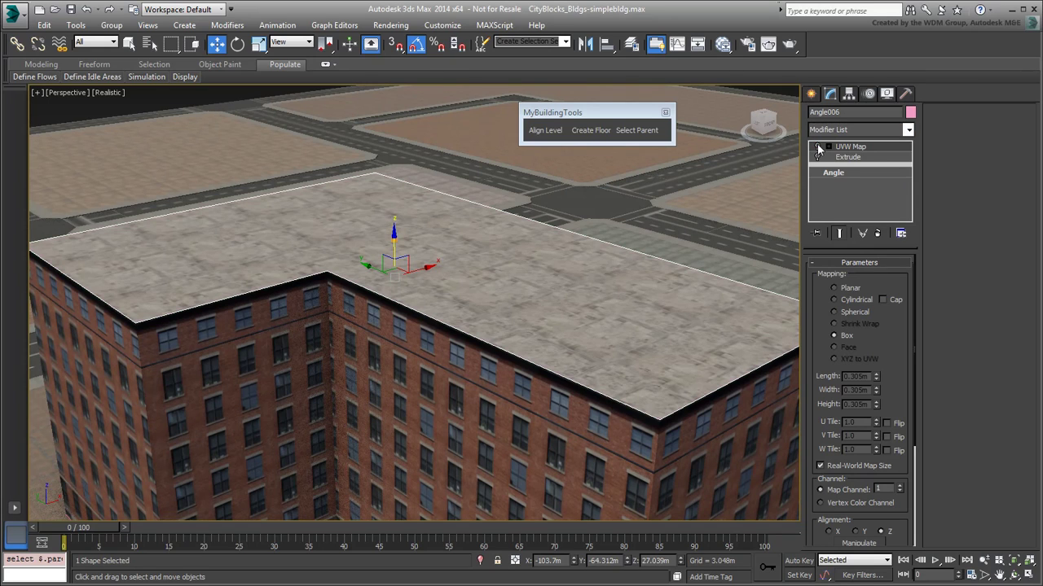
click(873, 159)
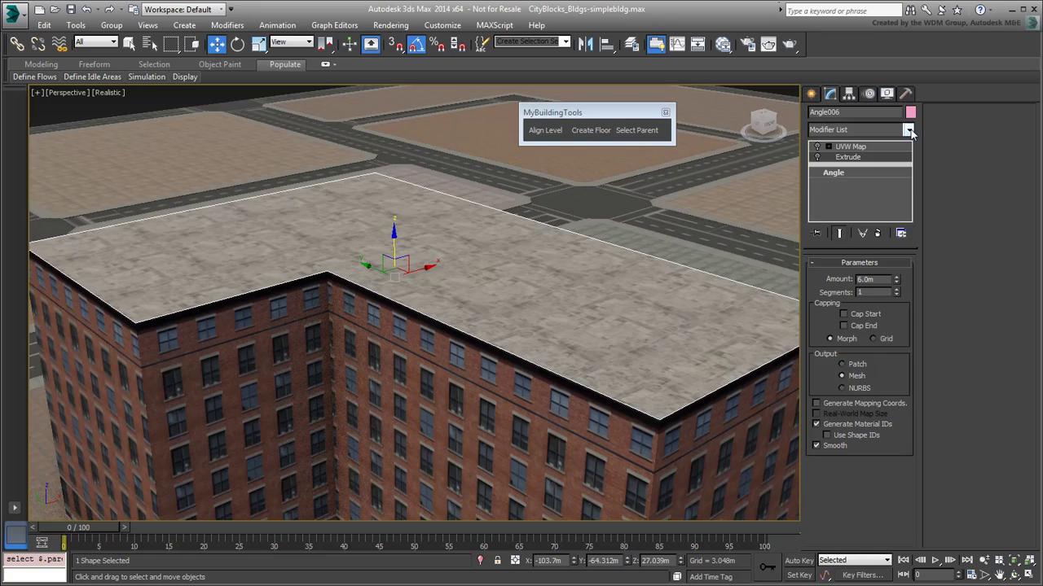
click(908, 130)
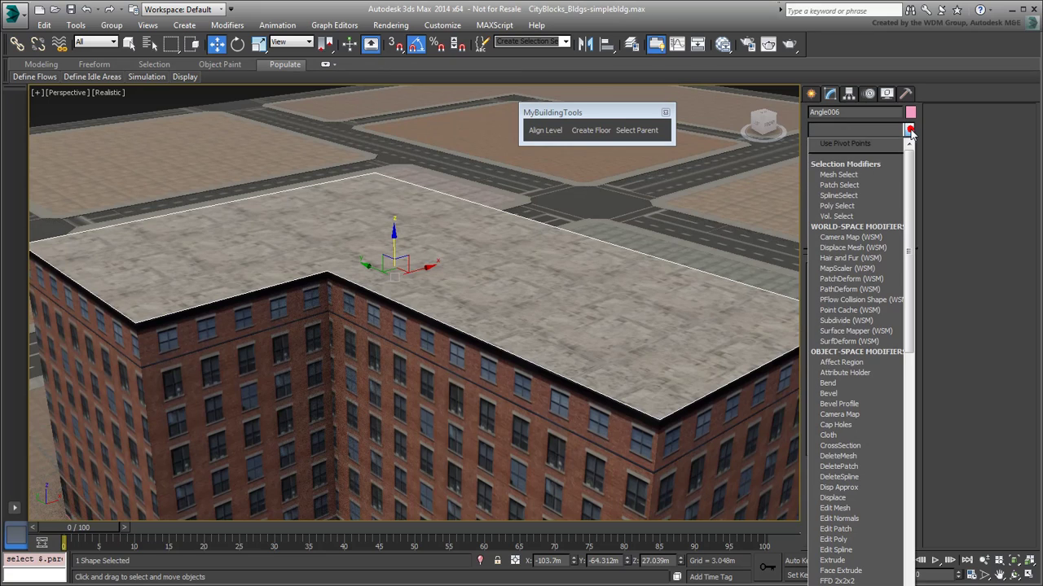
click(845, 392)
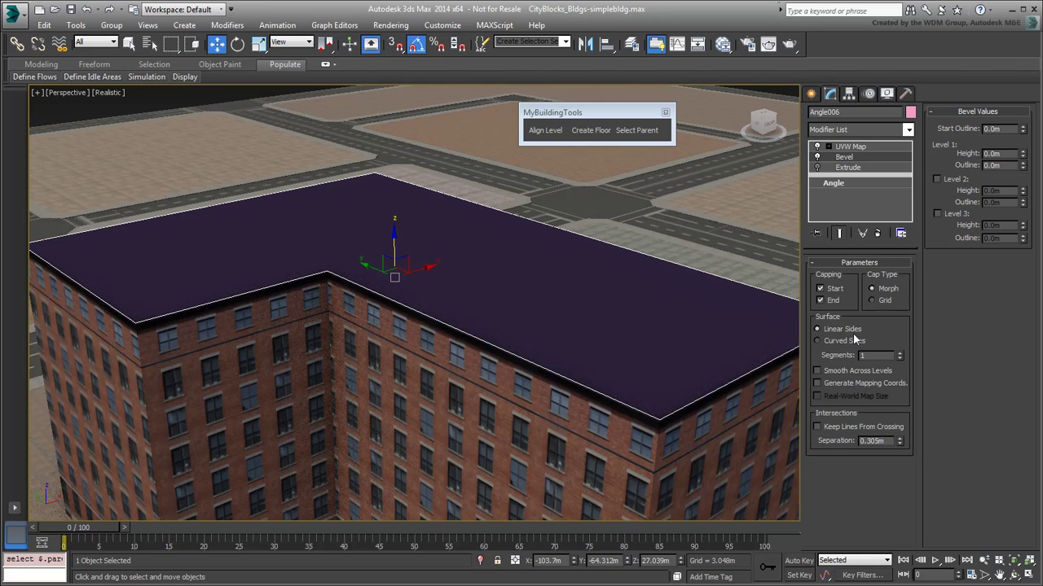
Turn off the Bevel's start and end caps and set its Level 1 height to 1 m.
click(820, 288)
click(821, 300)
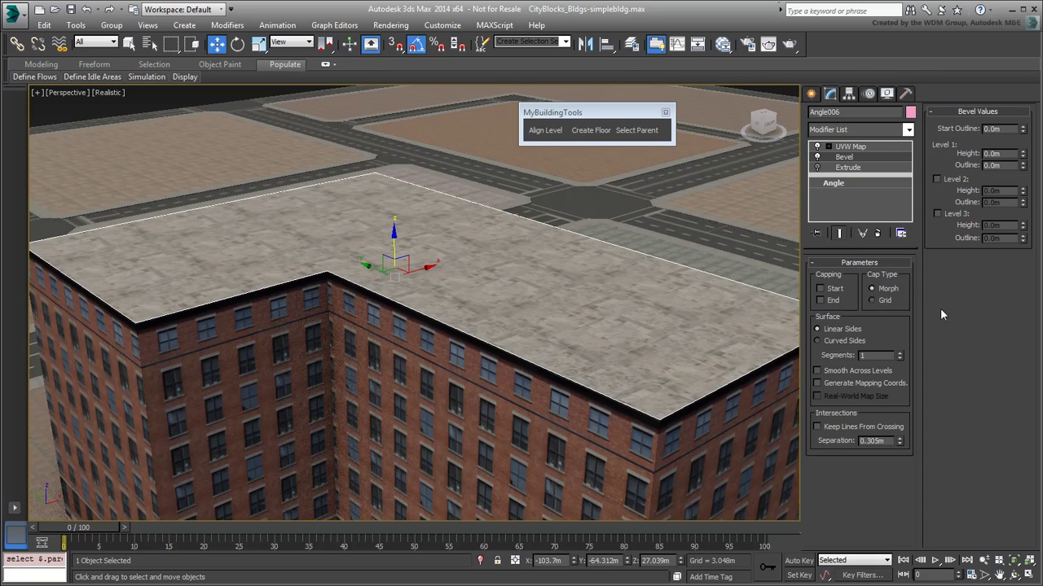
drag(1023, 156, 1022, 155)
text(1)
key(Return)
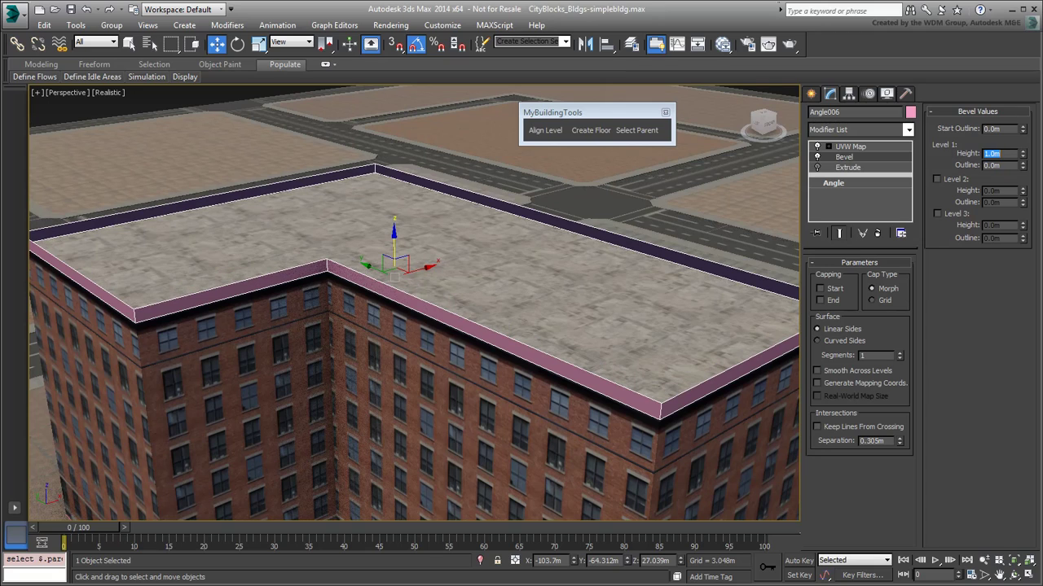
Enable Bevel Level 2 with an outline of about -0.549 m and Level 3 with a height of -1 m.
click(954, 179)
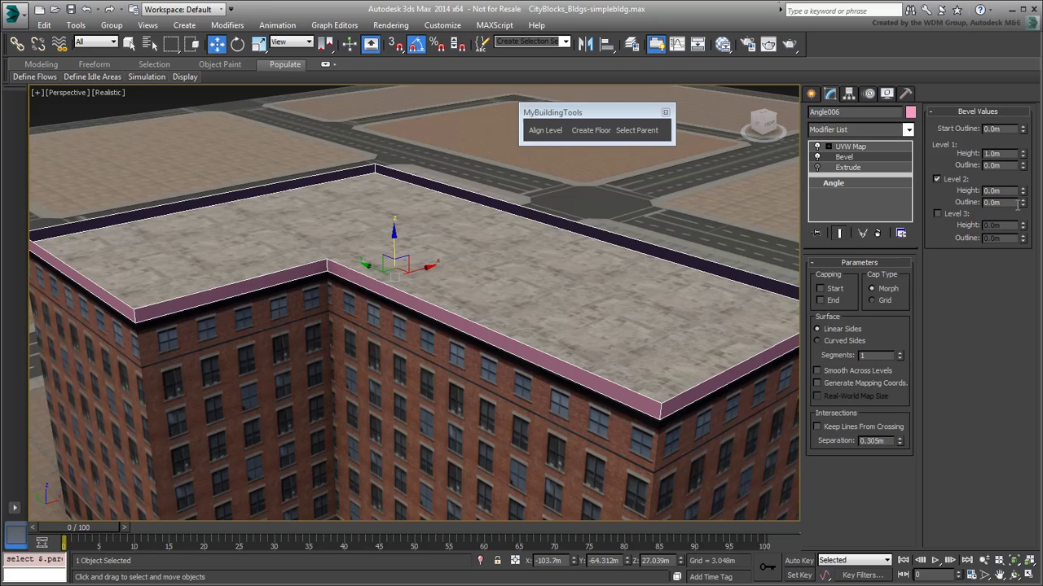
drag(1022, 203, 1020, 211)
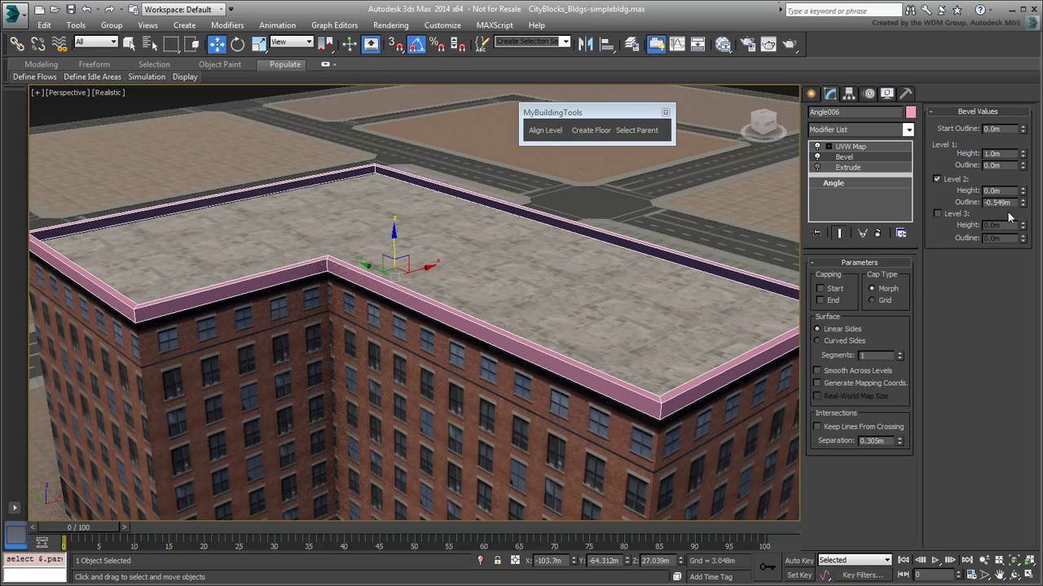
click(956, 213)
drag(1023, 225, 1023, 227)
double_click(1009, 226)
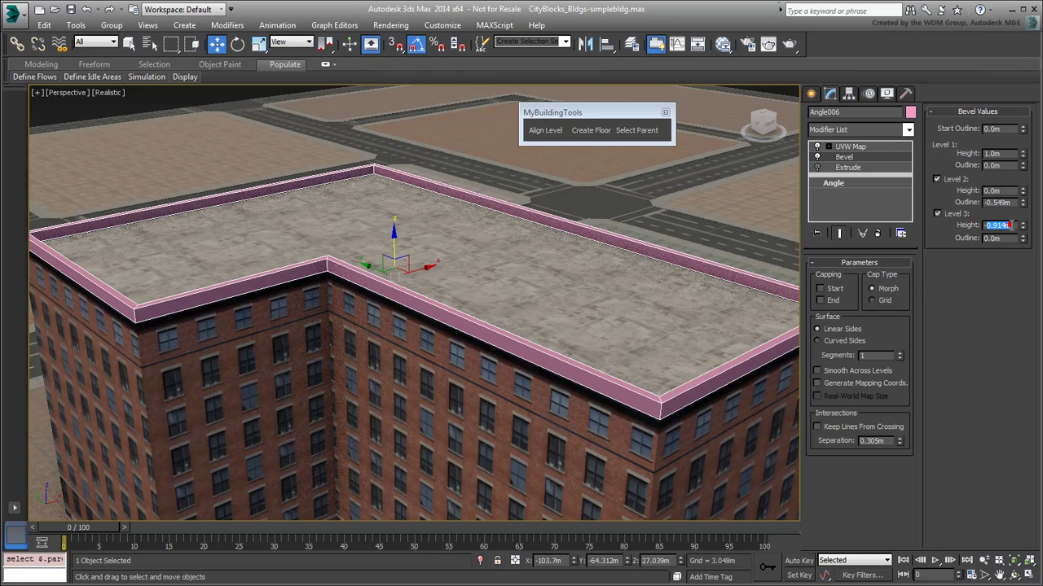
text(-1)
key(Return)
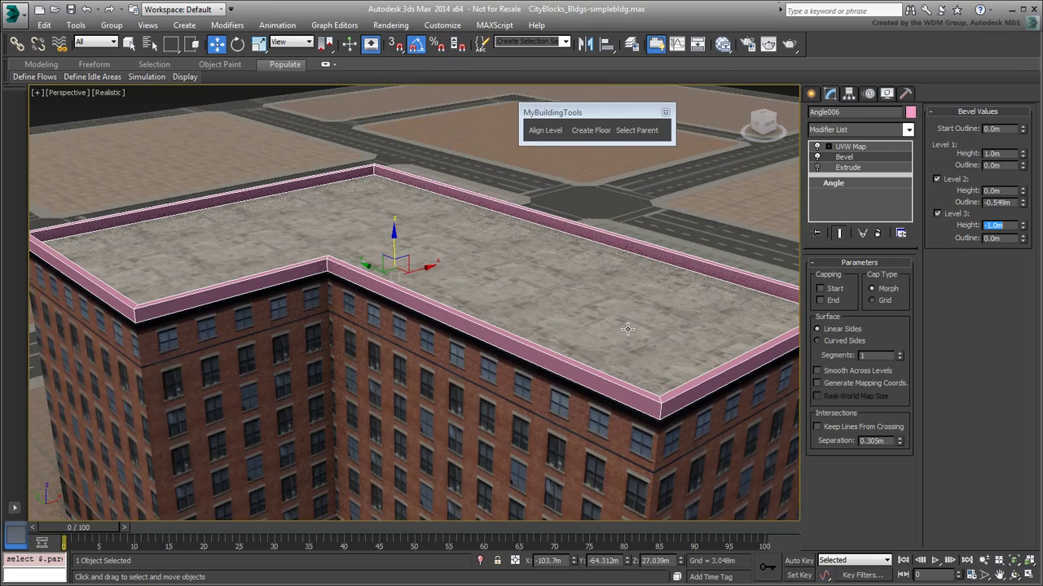
Collapse the roof material node and add another Arch & Design material with the Matte Finish template for the parapet.
alt+middle_drag(432, 312, 359, 312)
scroll(407, 318, up, 3)
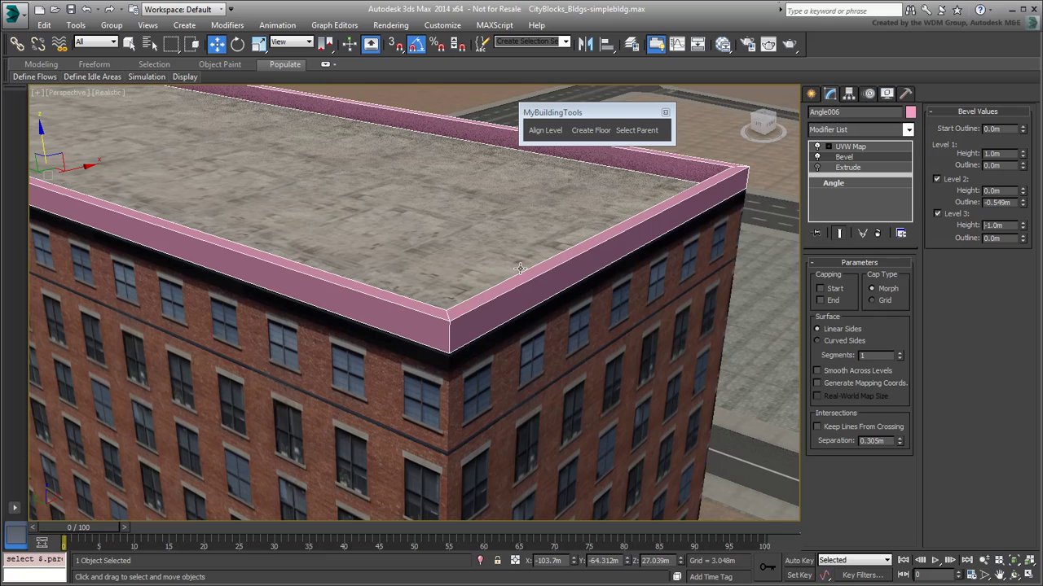
click(724, 44)
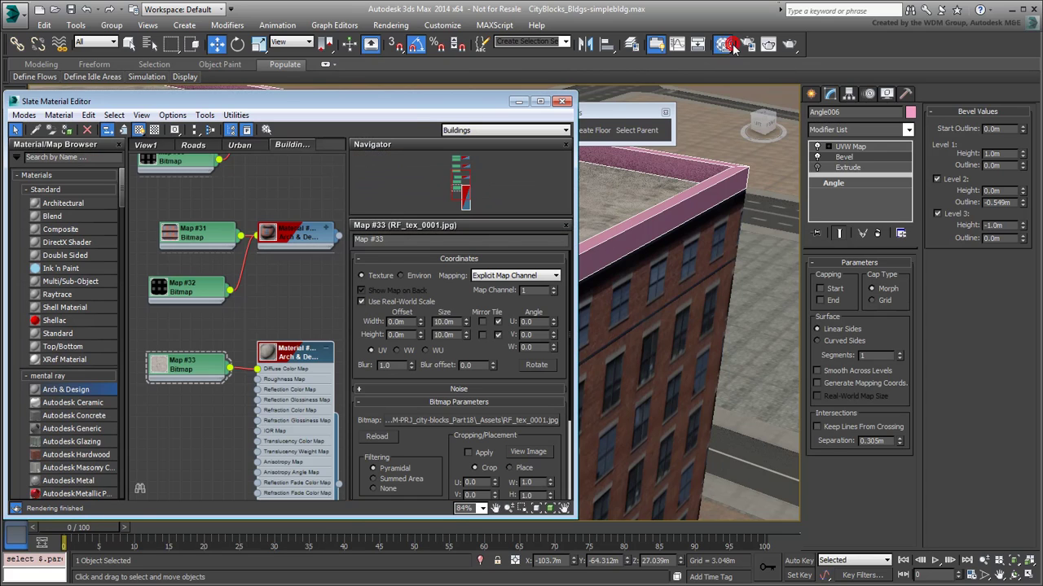
drag(314, 374, 309, 376)
drag(81, 391, 286, 410)
double_click(283, 411)
click(559, 270)
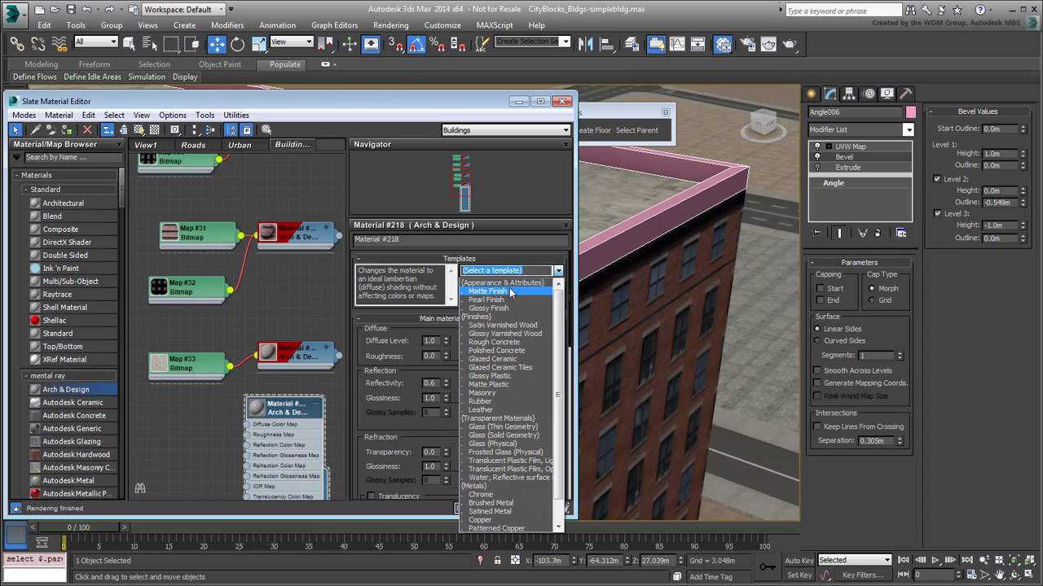
click(497, 292)
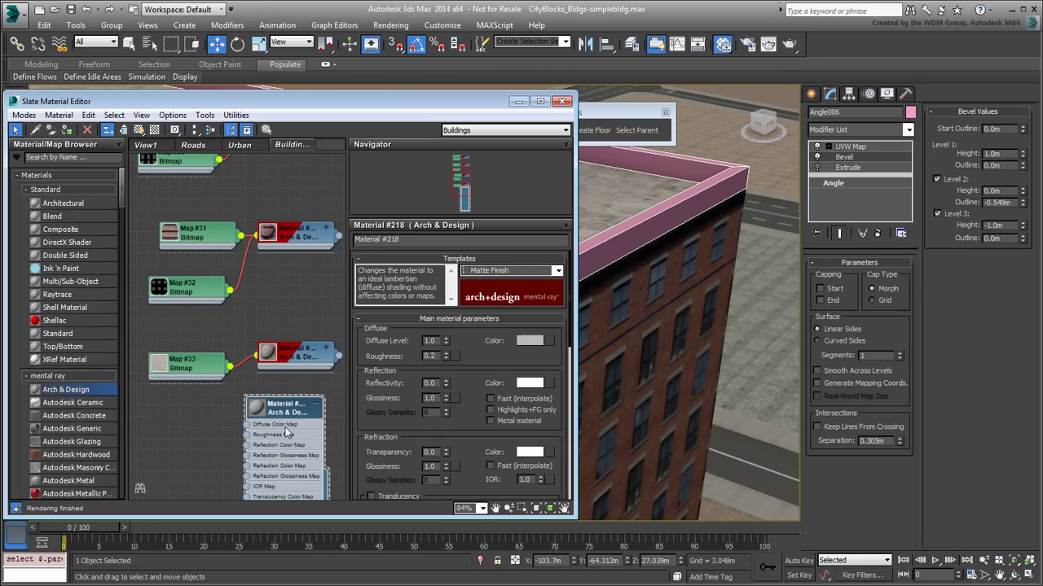
Set the matte material's diffuse colour by sampling the black trim just below the parapet with the eyedropper.
click(529, 343)
drag(402, 16, 415, 37)
click(269, 165)
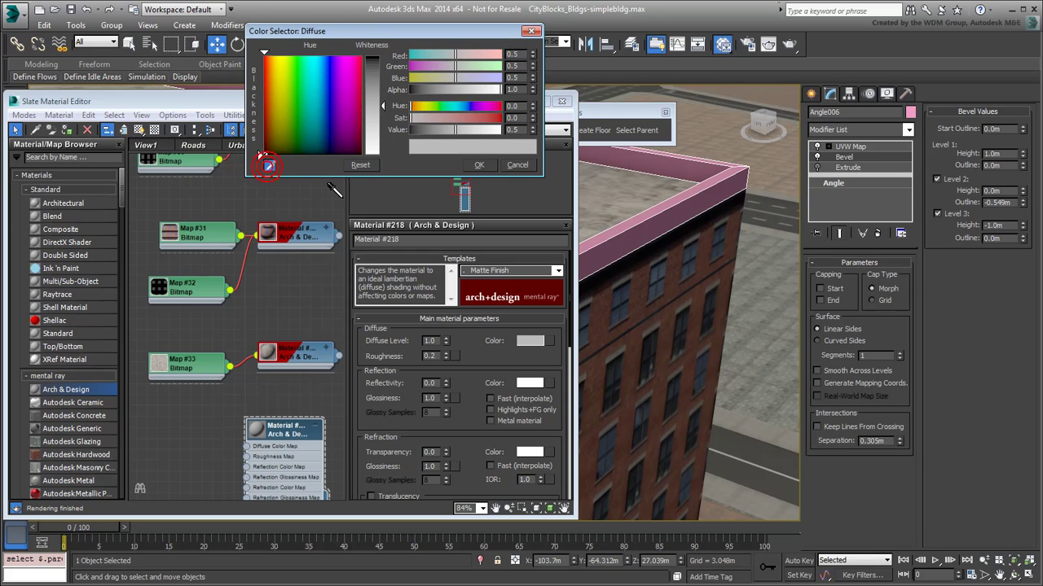
click(617, 249)
right_click(621, 264)
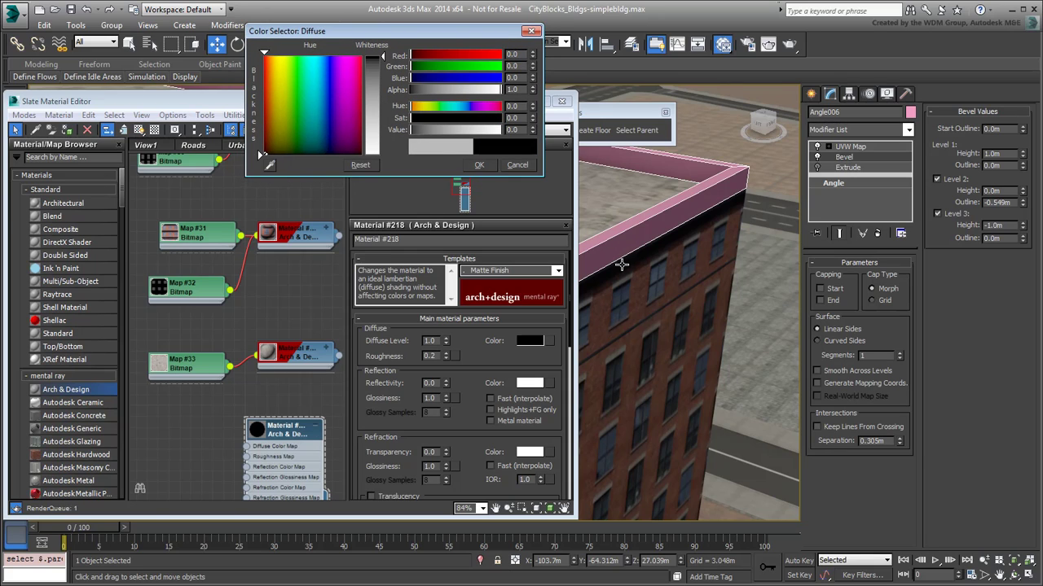
click(479, 164)
Assign the black matte material to the parapet, close the Slate Material Editor and deselect everything.
middle_drag(317, 456, 281, 346)
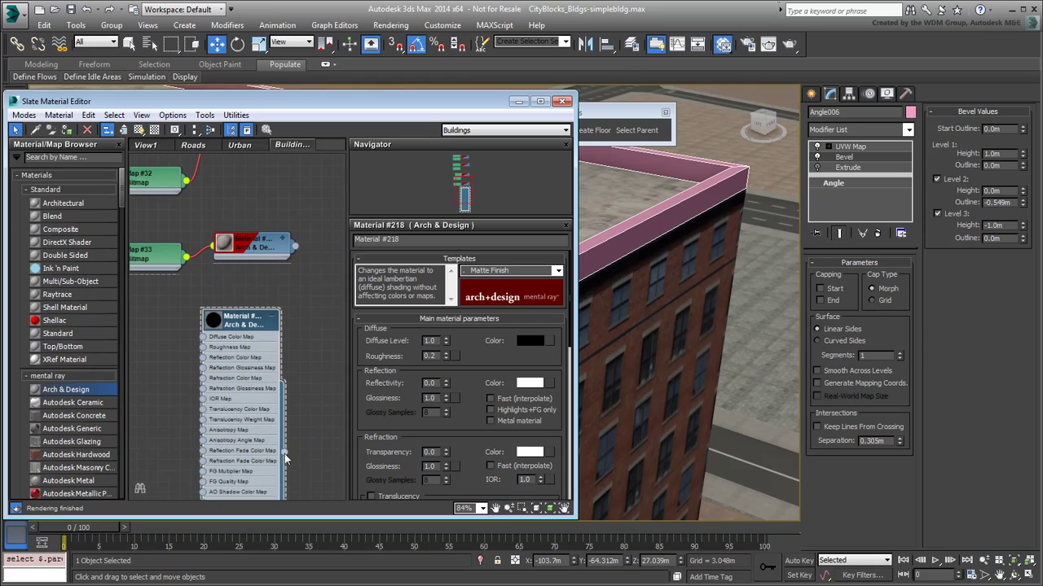
click(561, 100)
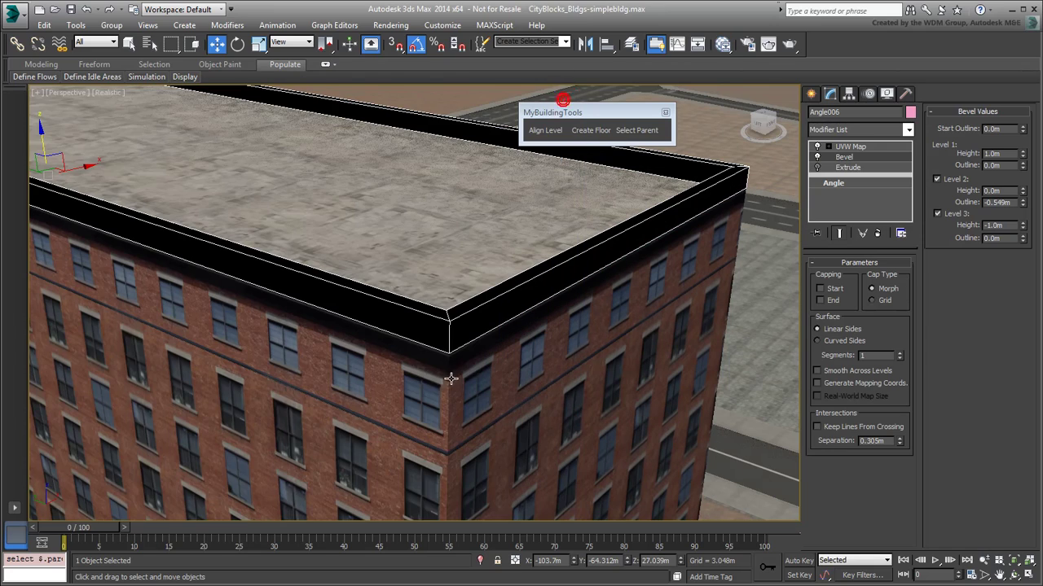
scroll(359, 324, down, 8)
middle_drag(253, 300, 352, 307)
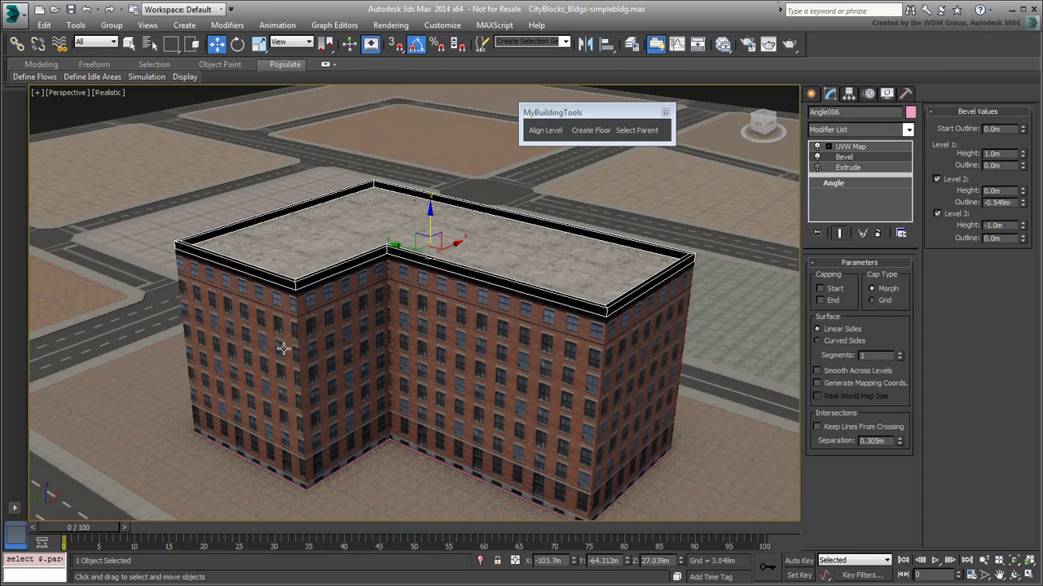
key(ctrl+d)
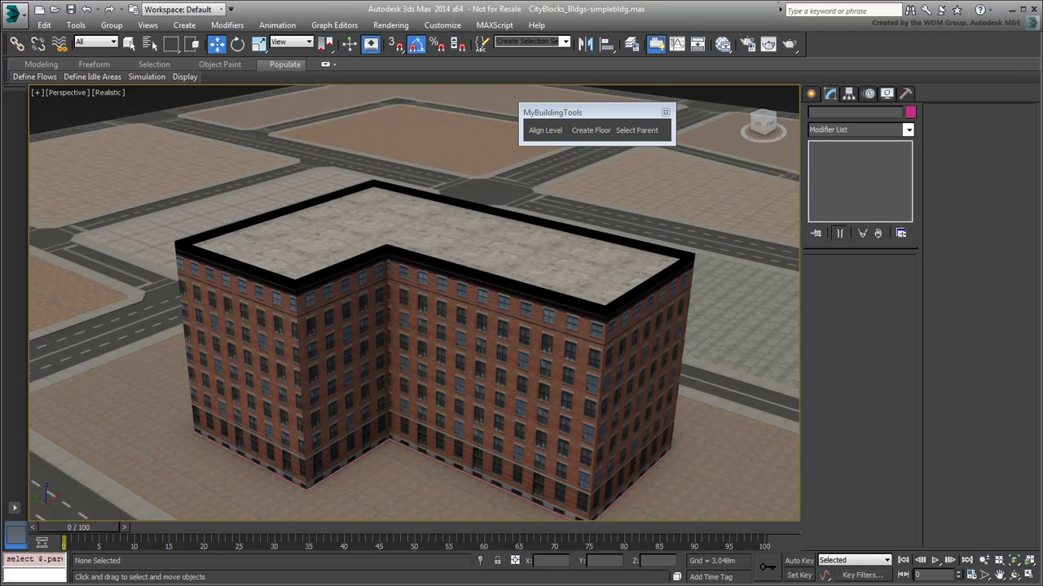
Select the building's parent base shape and add an Edit Spline modifier, working at segment level.
click(473, 331)
click(636, 130)
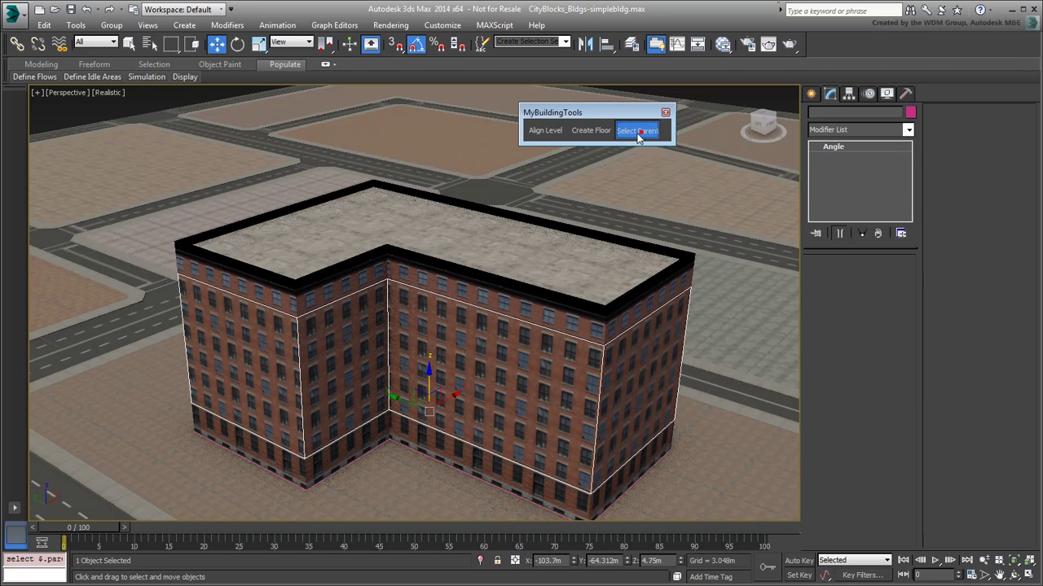
middle_drag(421, 489, 414, 452)
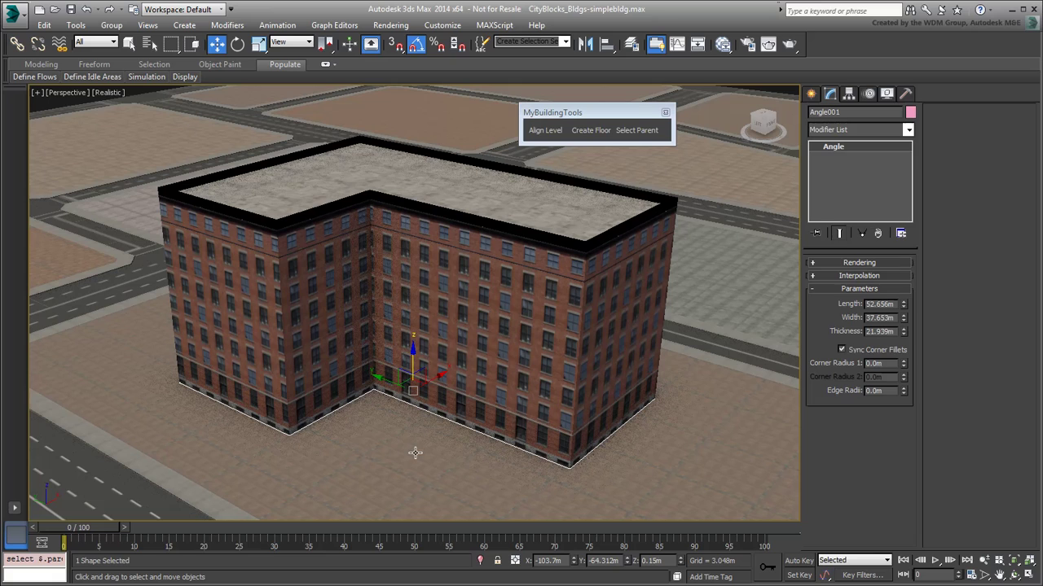
click(908, 130)
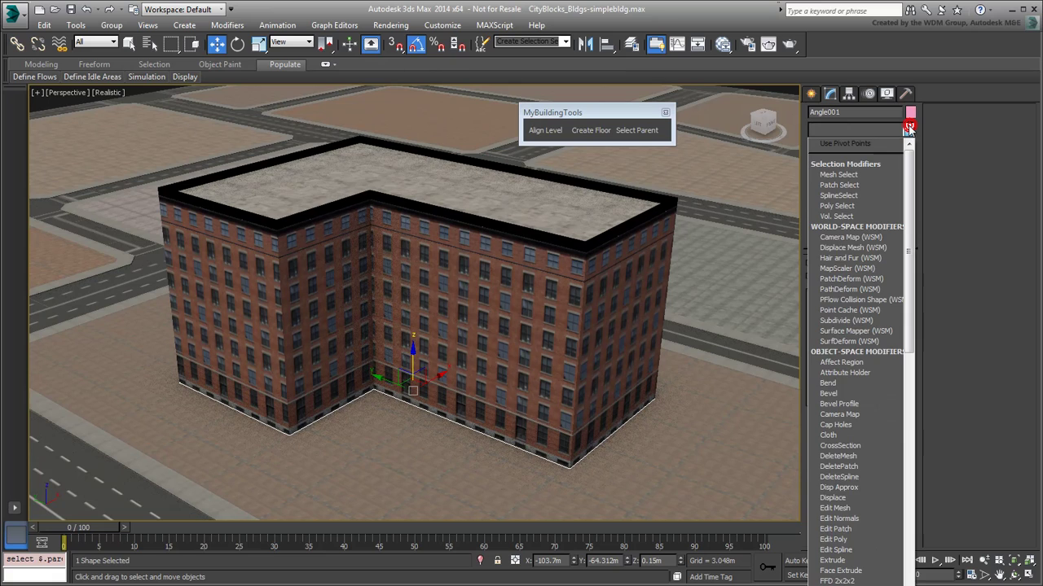
click(847, 551)
click(862, 283)
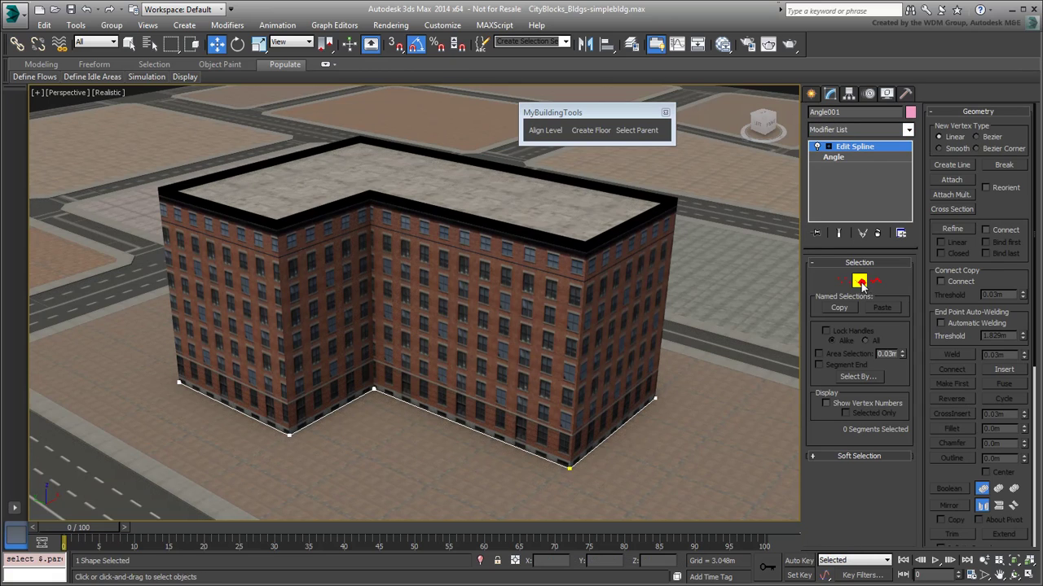
Reshape the building footprint by slightly shifting the base spline's inner wing, wing end and long rear wall segments.
scroll(244, 420, up, 6)
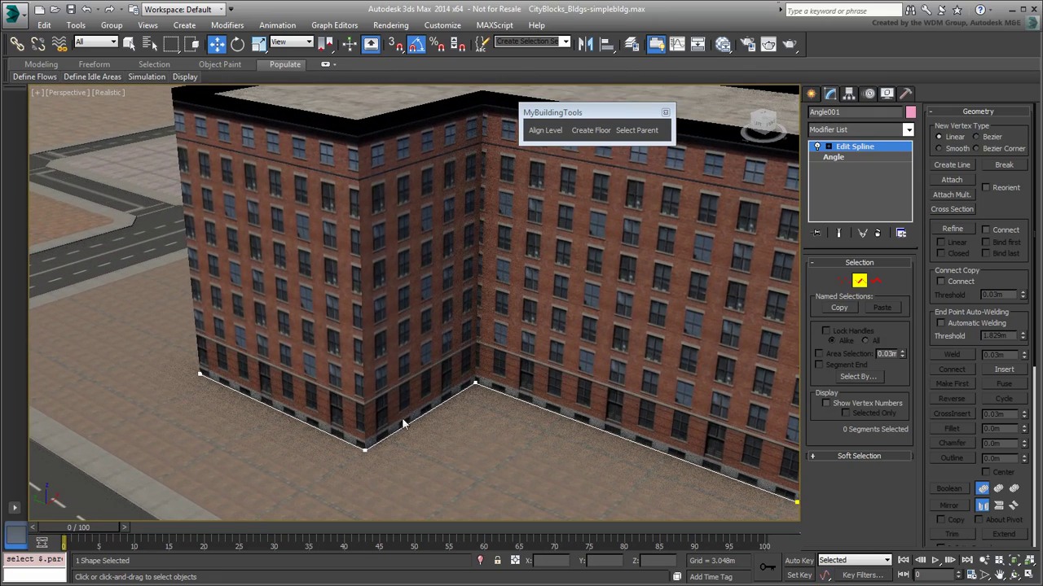
click(403, 425)
drag(400, 404, 413, 410)
click(230, 360)
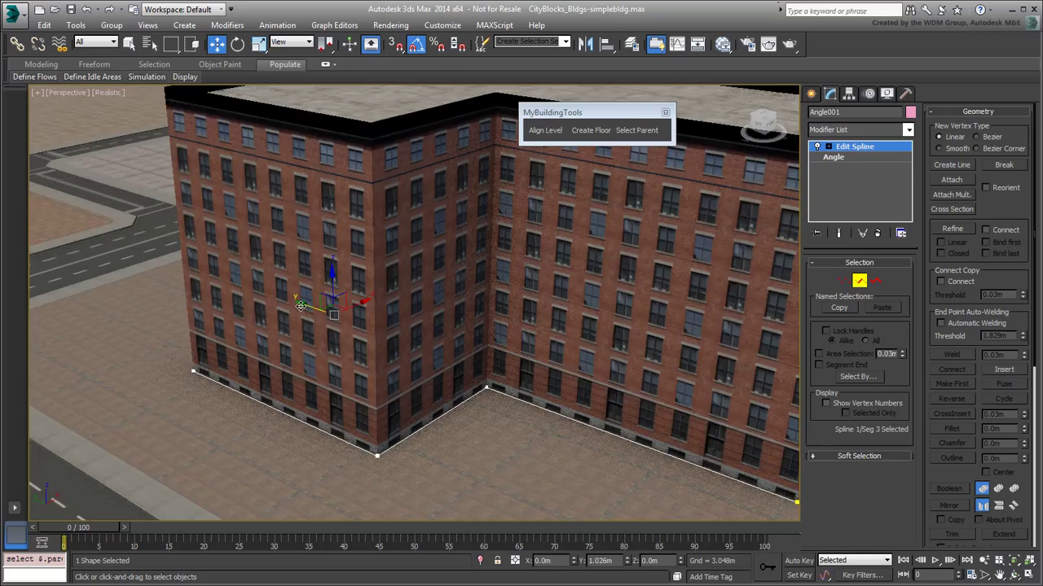
alt+middle_drag(337, 284, 411, 407)
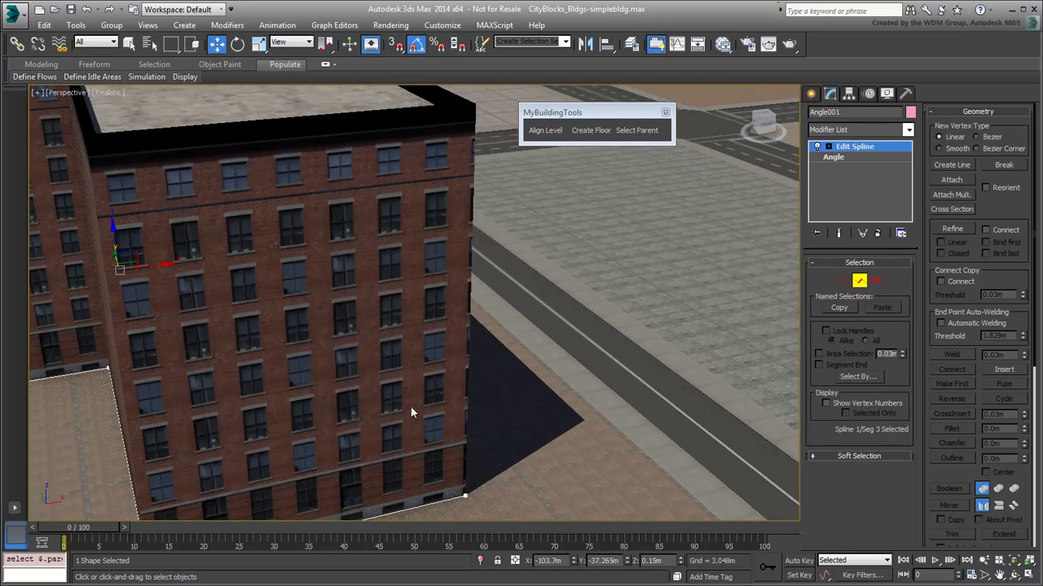
click(444, 472)
scroll(375, 330, down, 8)
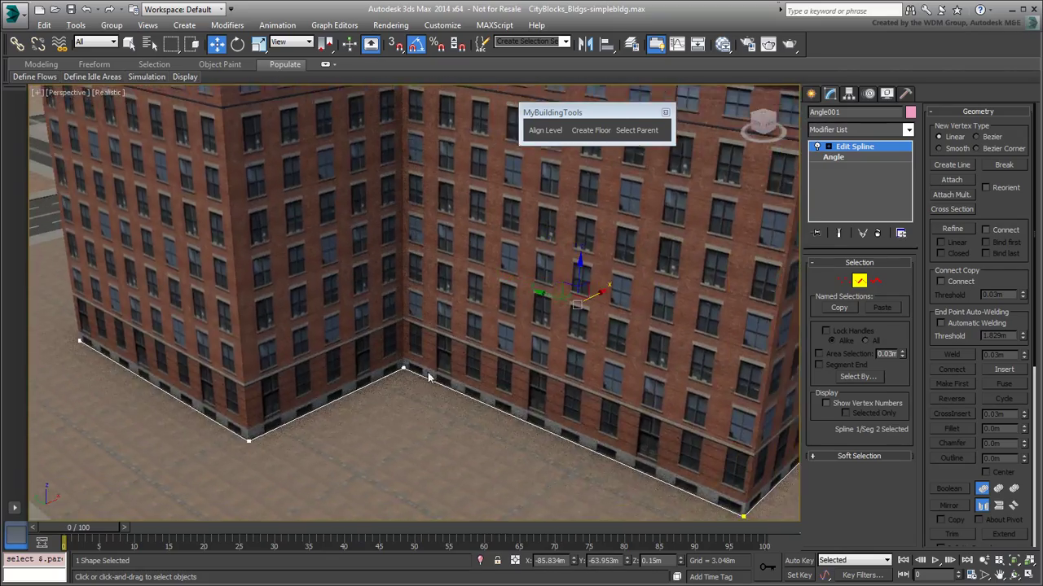
Move the base spline's nearest corner vertex about 11 m along Y to bend the adjoining wall, and leave vertex level.
key(1)
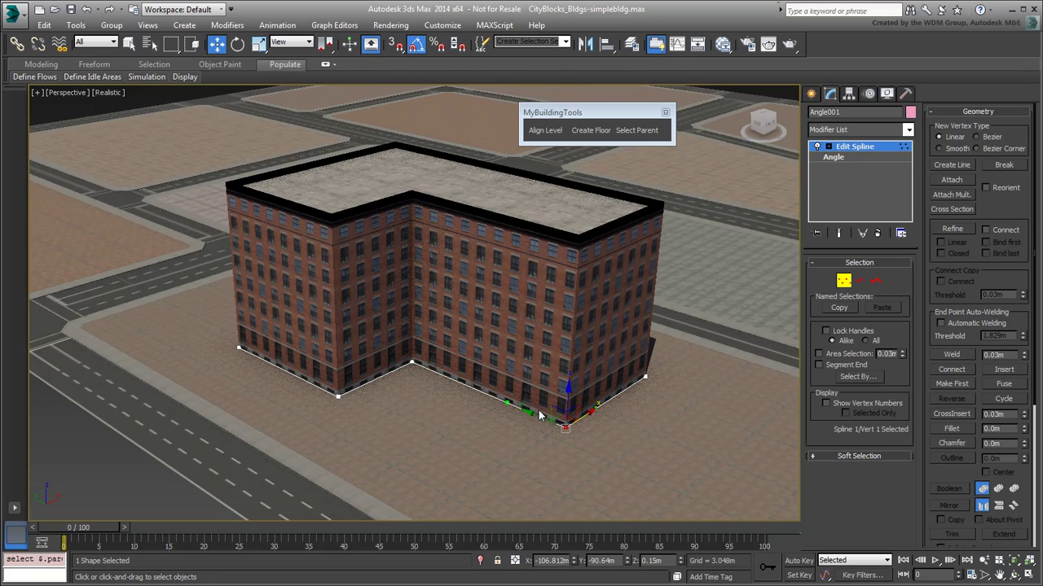
drag(535, 414, 471, 394)
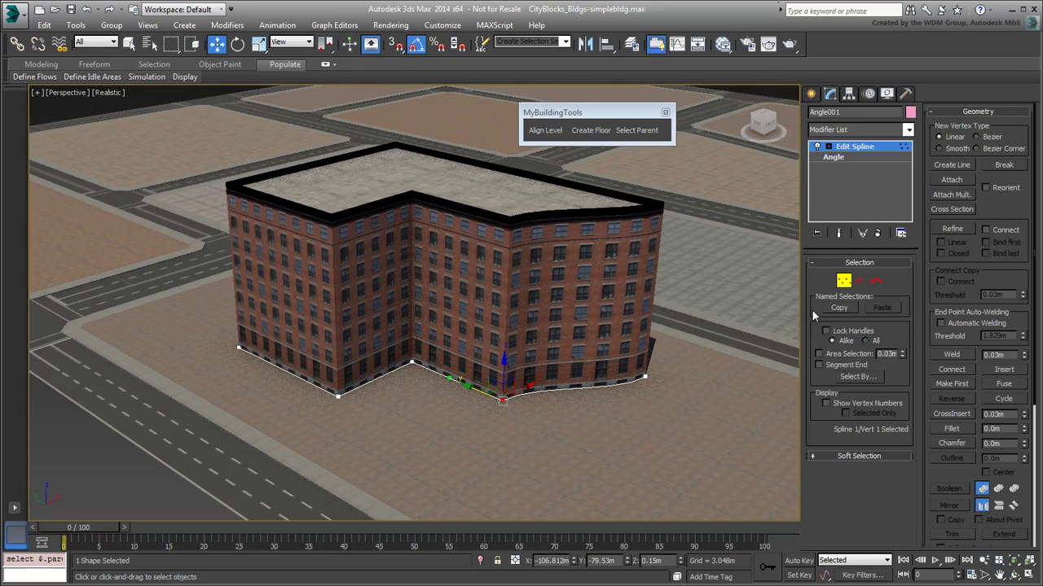
click(843, 280)
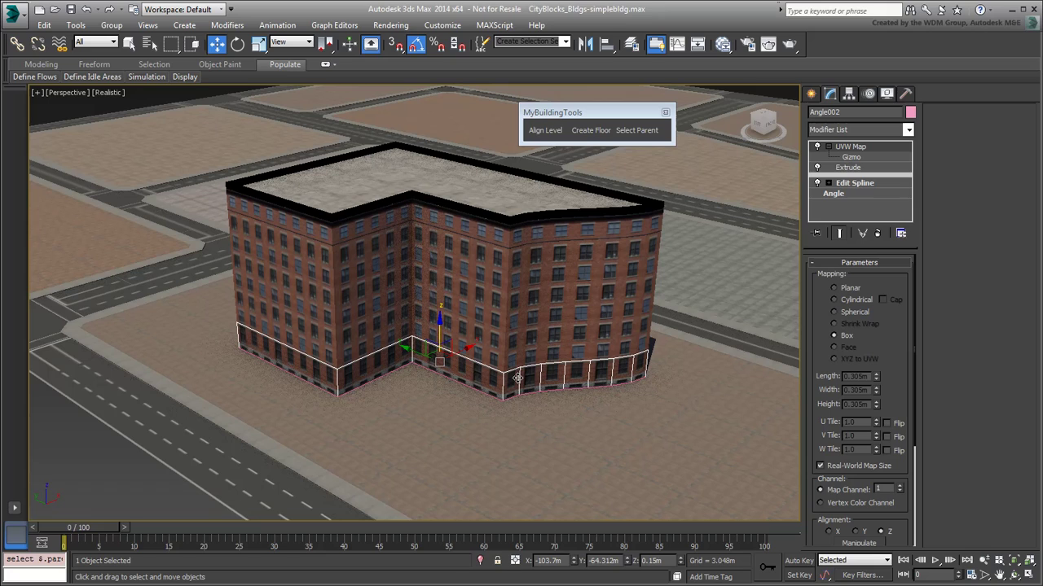
Convert the ground-floor object to an Editable Poly.
click(530, 235)
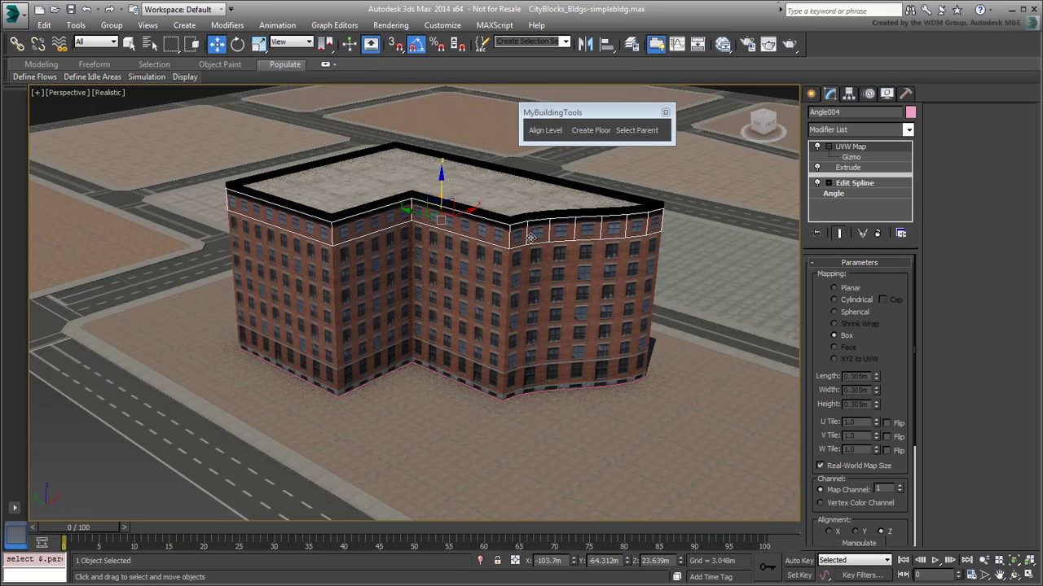
click(509, 383)
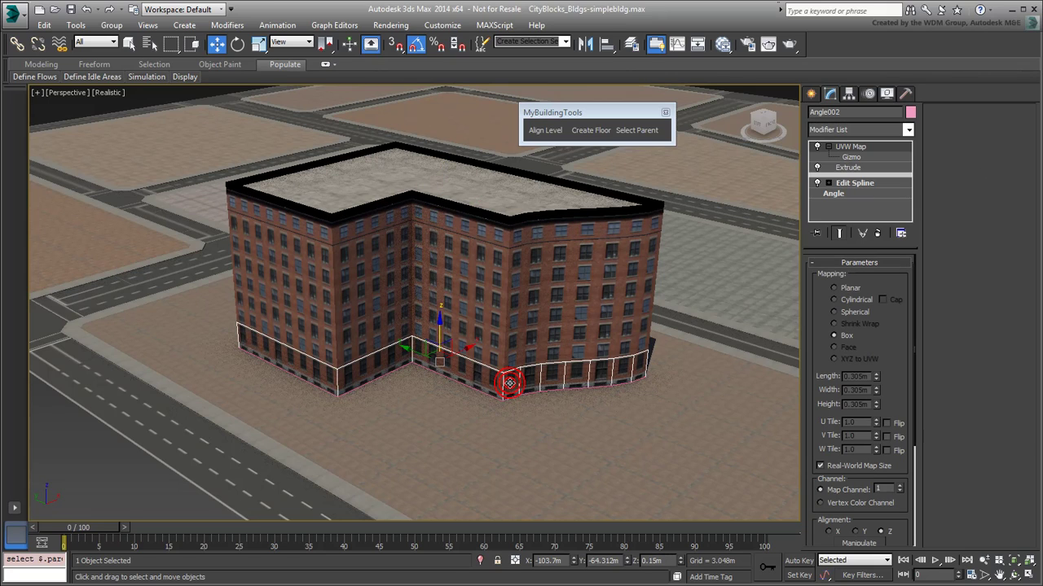
right_click(509, 383)
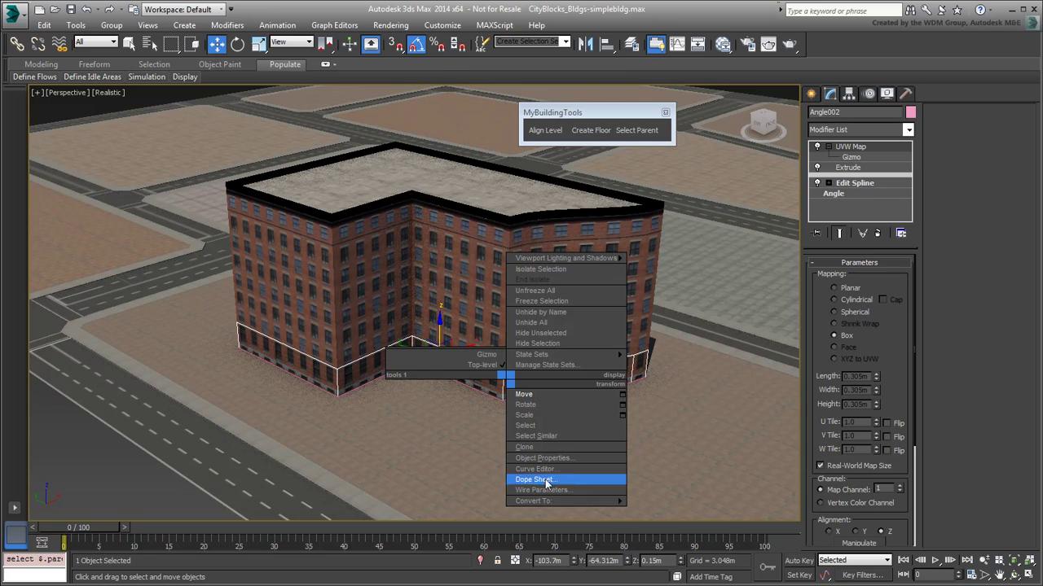
mouse_move(611, 501)
click(698, 511)
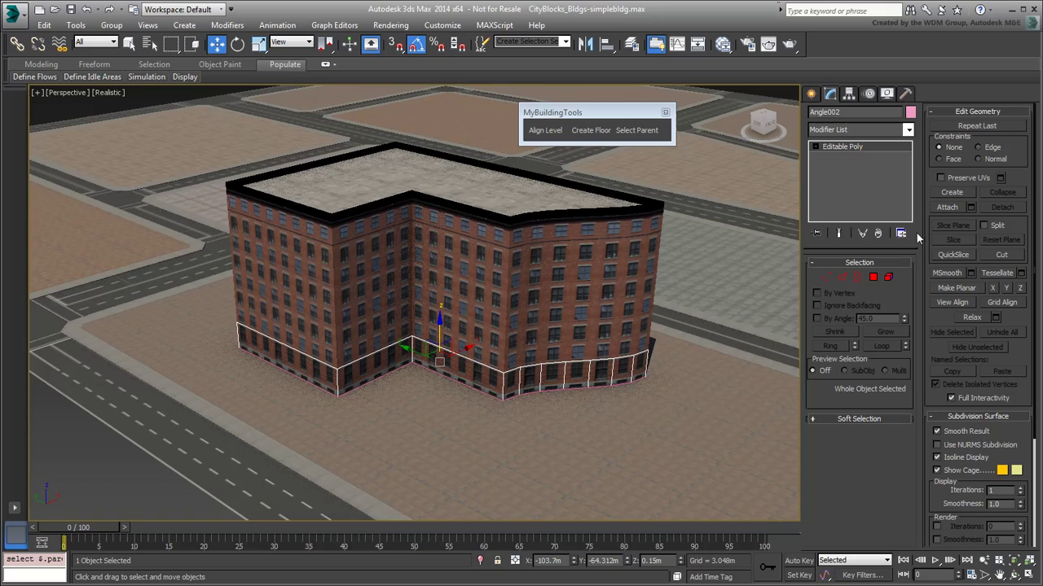
Attach the middle floors and the top brick floor to the ground-floor poly object, accepting the default attach options.
click(947, 207)
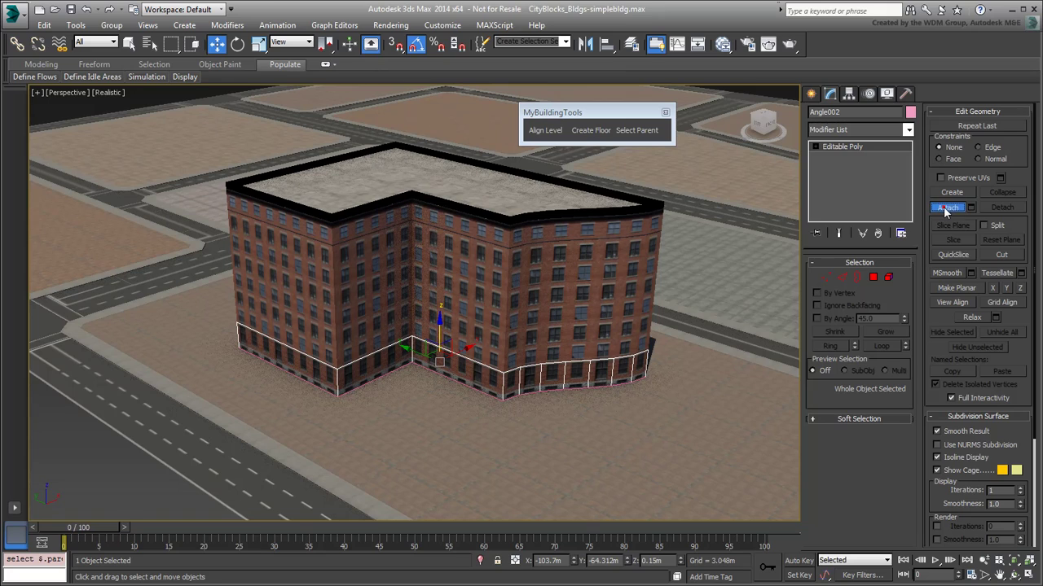
click(567, 318)
click(587, 291)
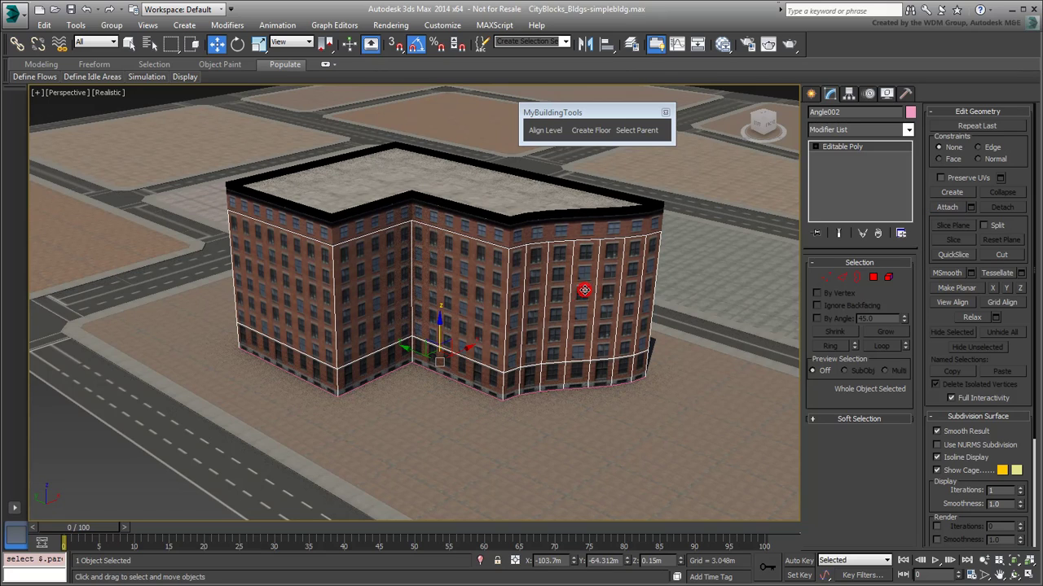
click(947, 207)
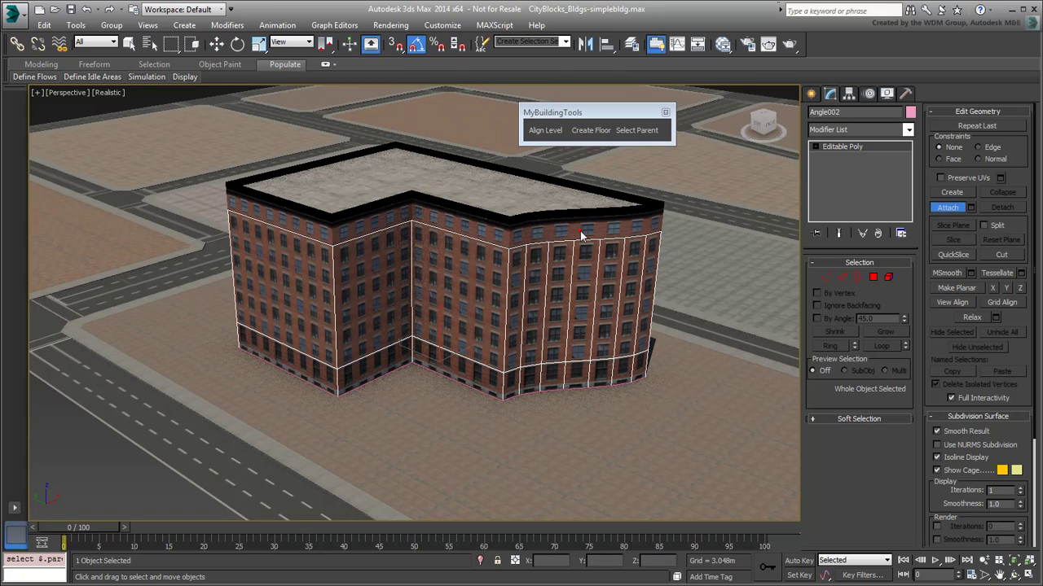
click(583, 235)
click(589, 291)
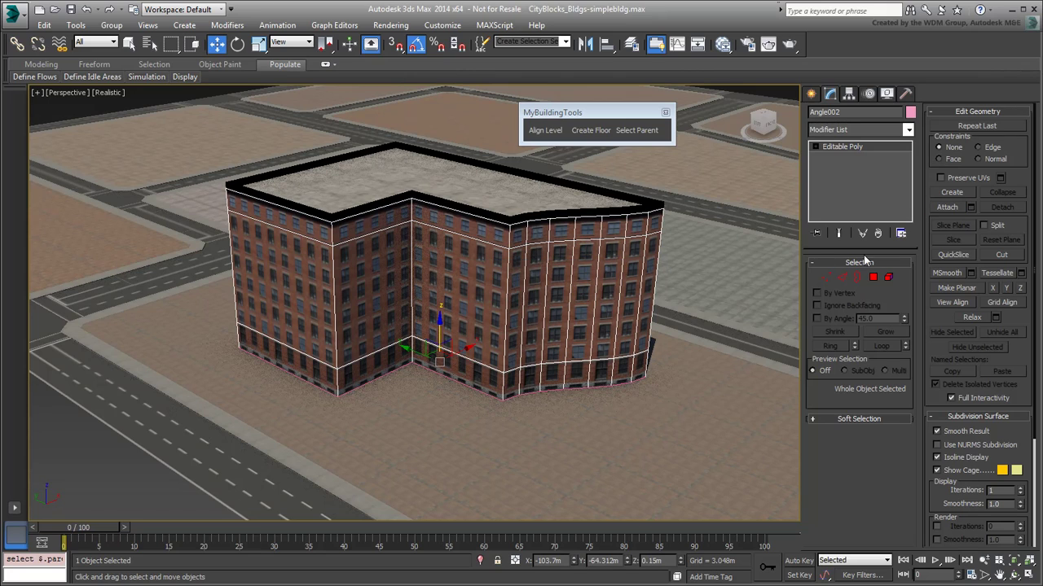
Attach the parapet and the roof to the building mesh using Match Material IDs to Material and Condense Material and IDs.
click(948, 207)
click(573, 213)
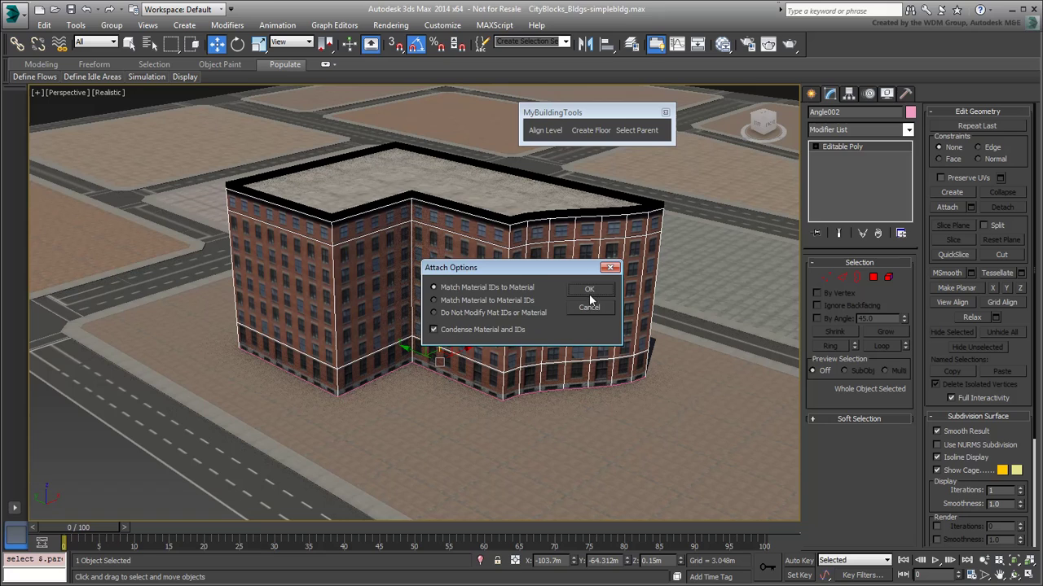
click(588, 290)
click(946, 209)
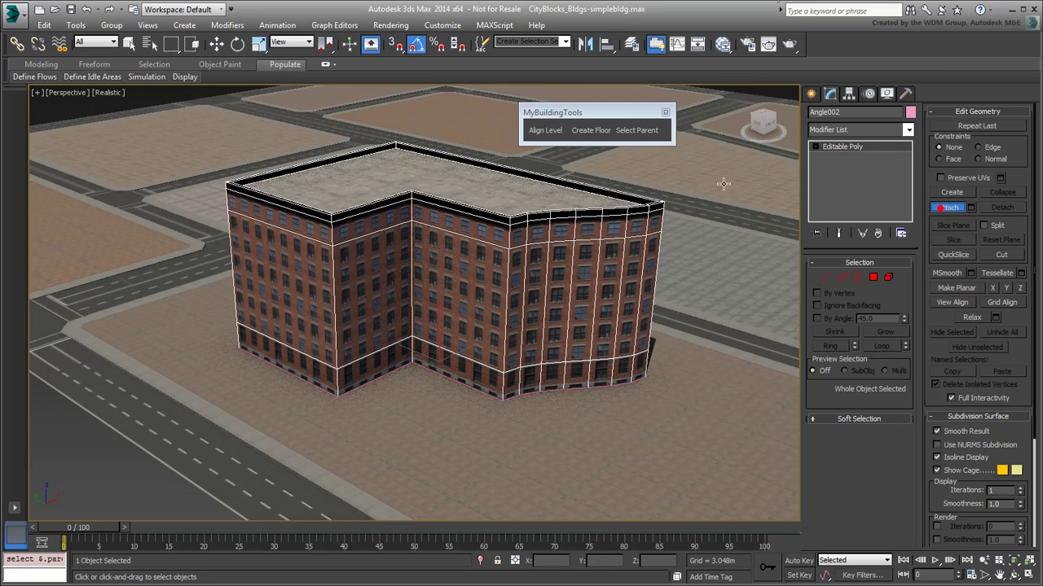
click(499, 197)
click(589, 290)
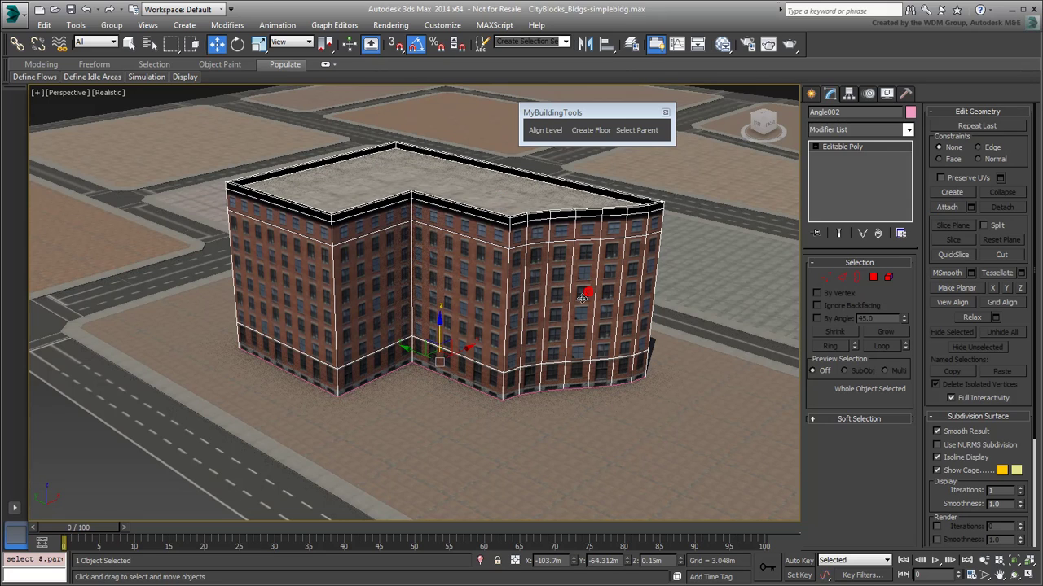
Test-move the merged building along X, undo the move, and review its geometry details in Object Properties.
drag(461, 350, 487, 348)
key(ctrl+z)
right_click(447, 269)
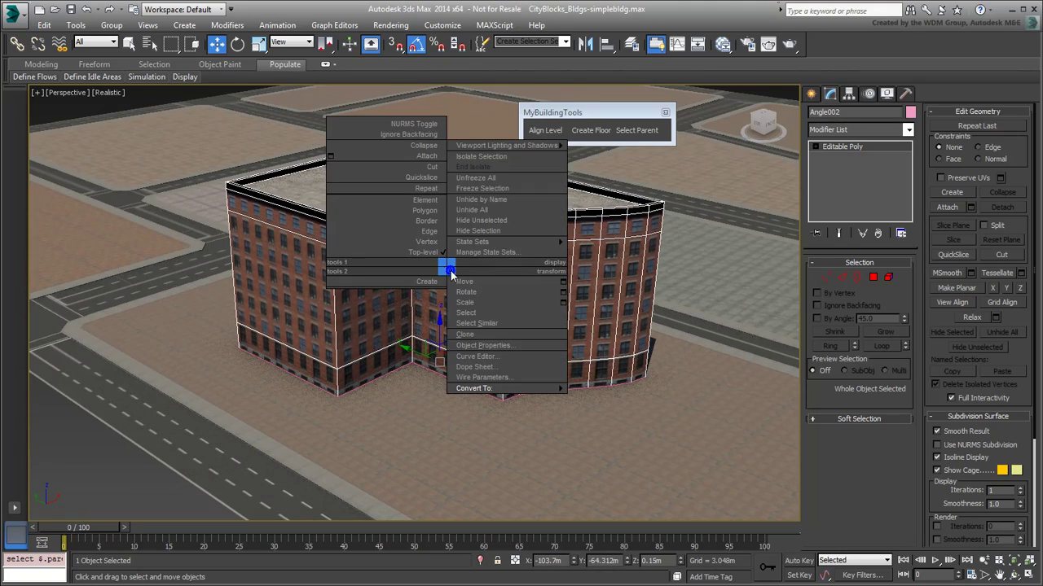
click(475, 346)
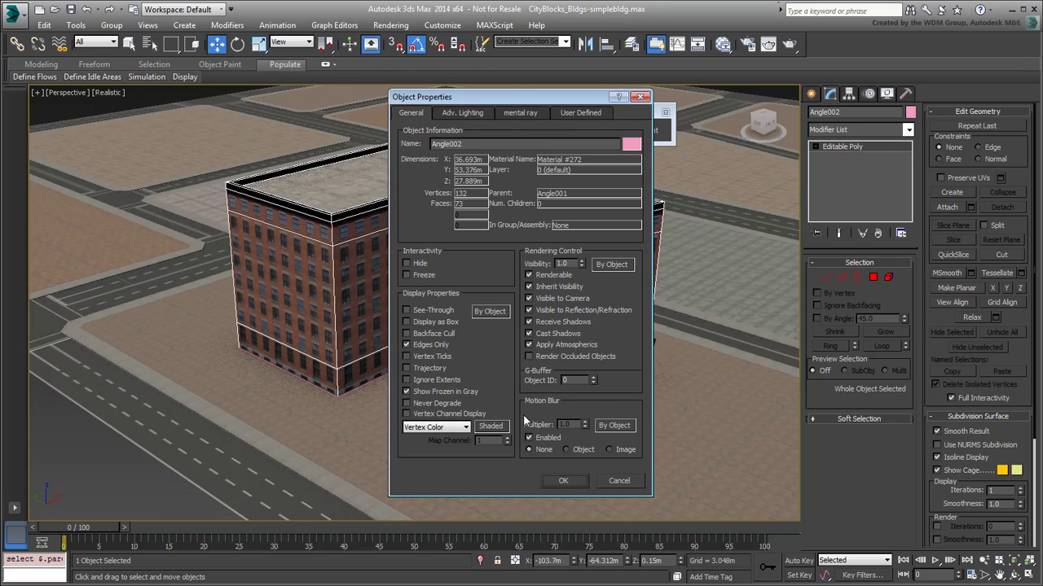
click(564, 481)
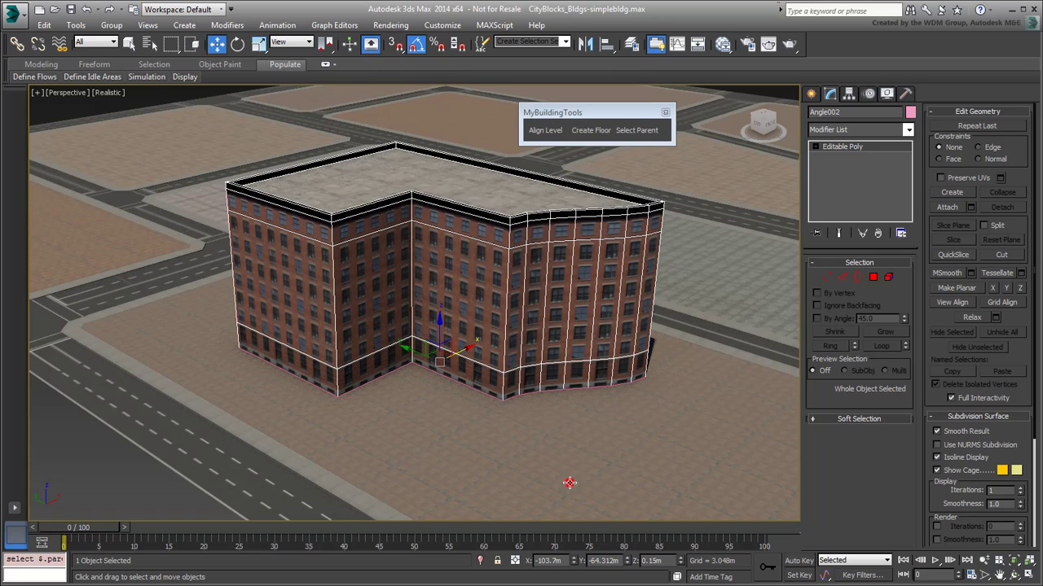